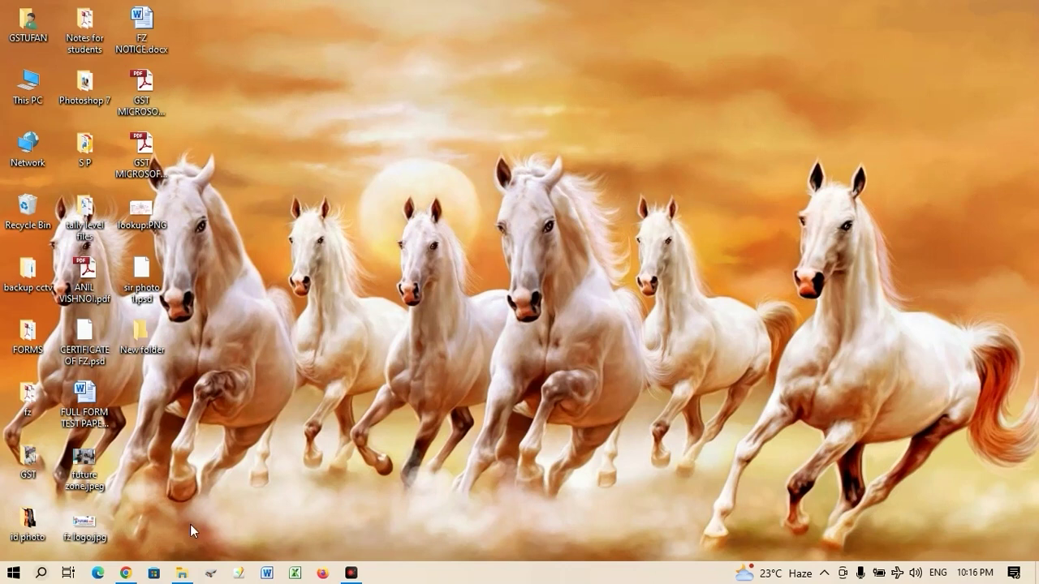
- Restore the File Explorer New folder window holding scan.jpeg and clear the selection
left_click(184, 574)
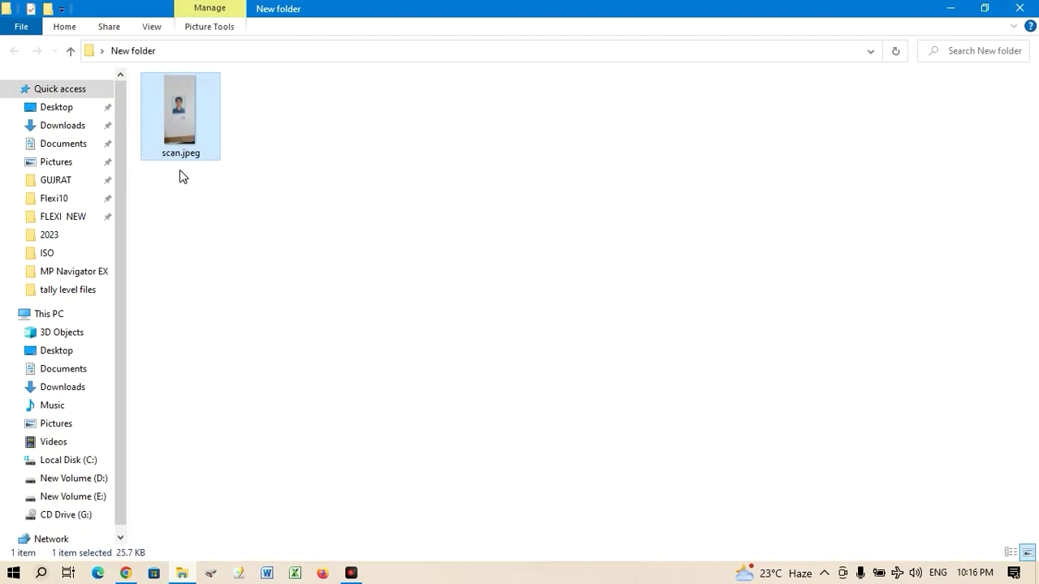
left_click(251, 187)
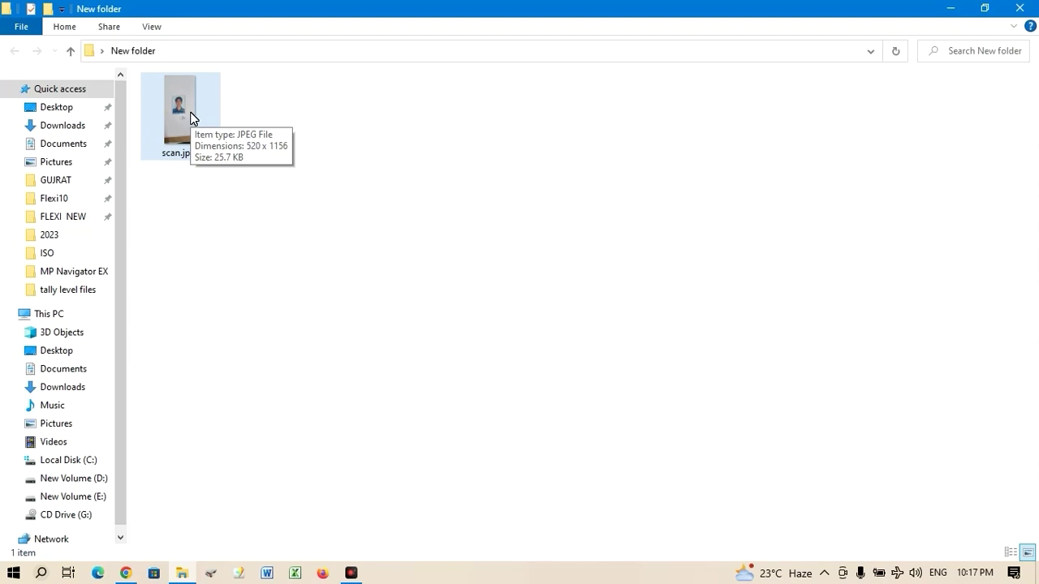
- Open scan.jpeg with the Photos app from its context menu
right_click(191, 118)
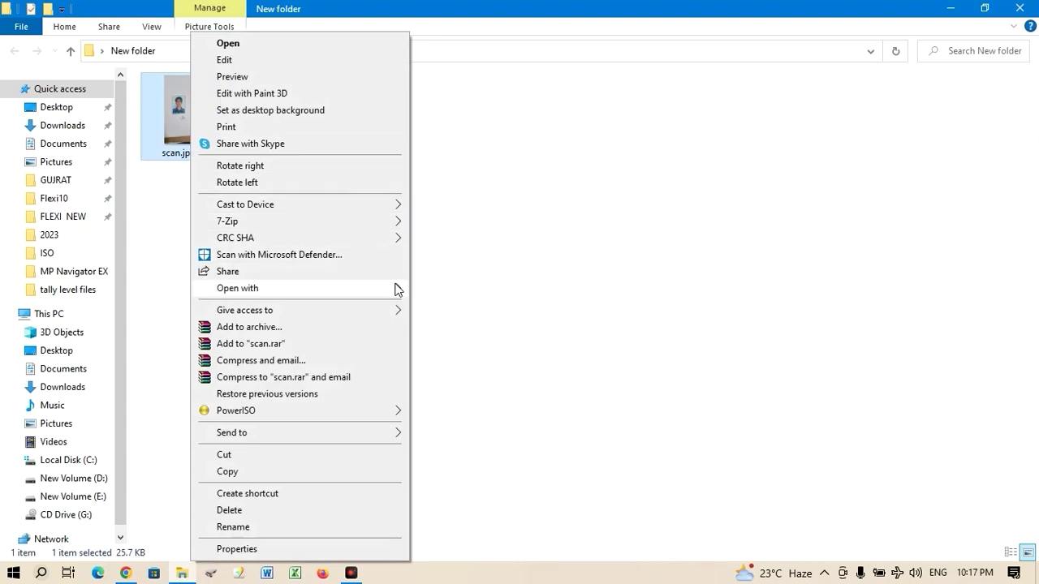
mouse_move(300, 289)
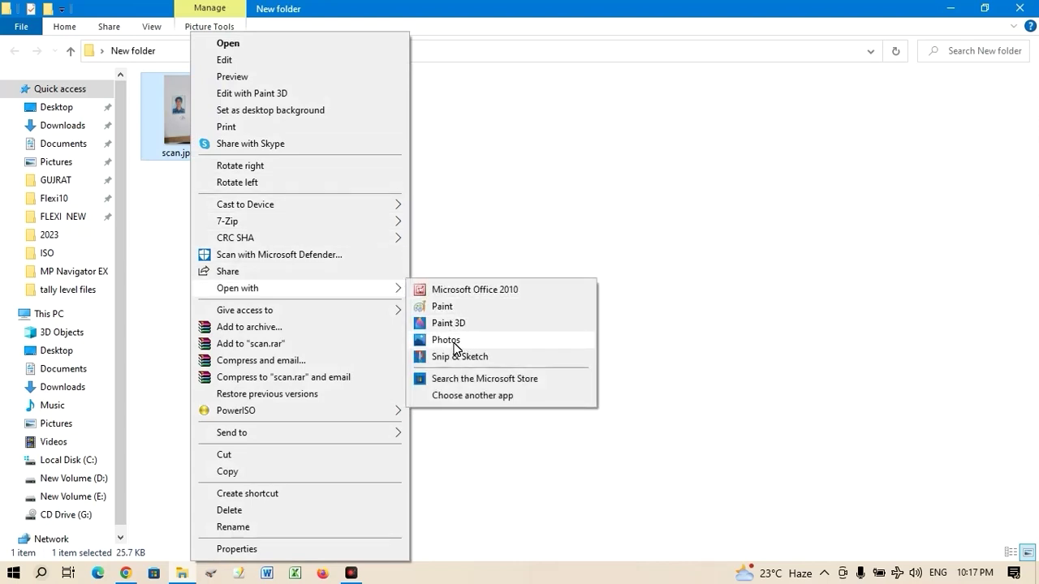
left_click(453, 343)
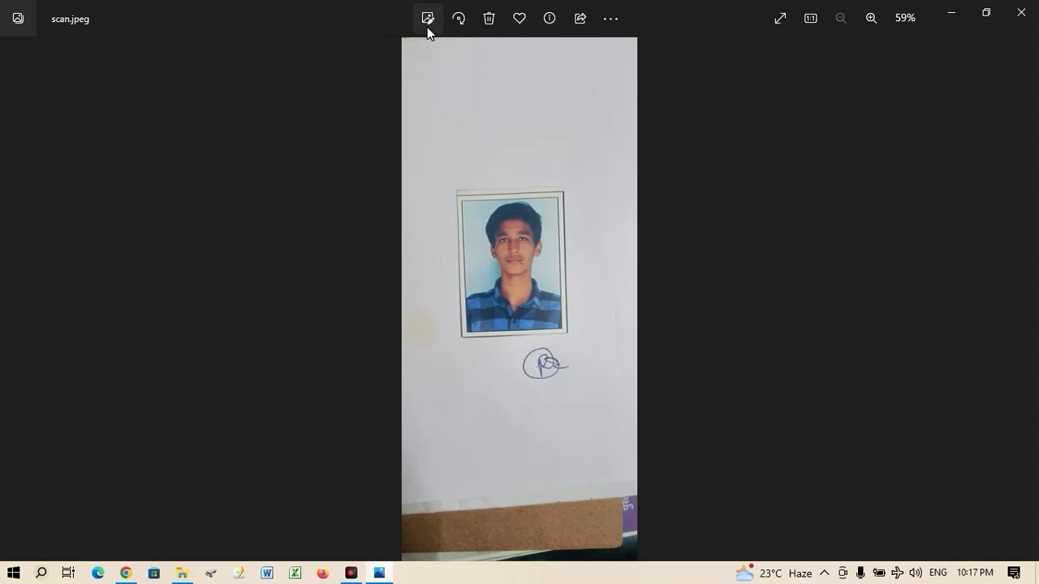
- Crop scan.jpeg to just the portrait photo, straightened by -2°, and choose Save a copy
left_click(427, 27)
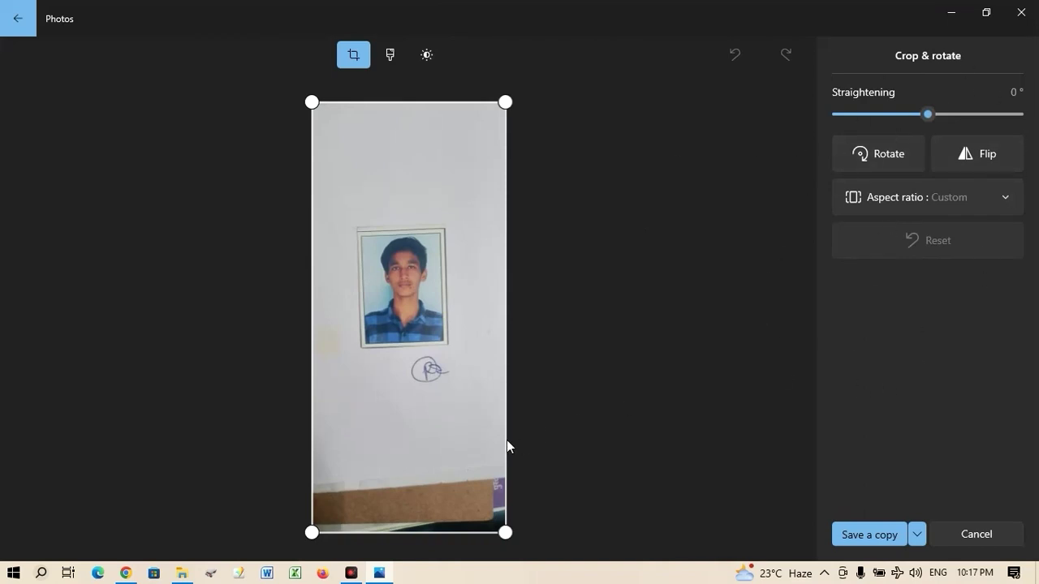
left_click_drag(504, 532, 519, 353)
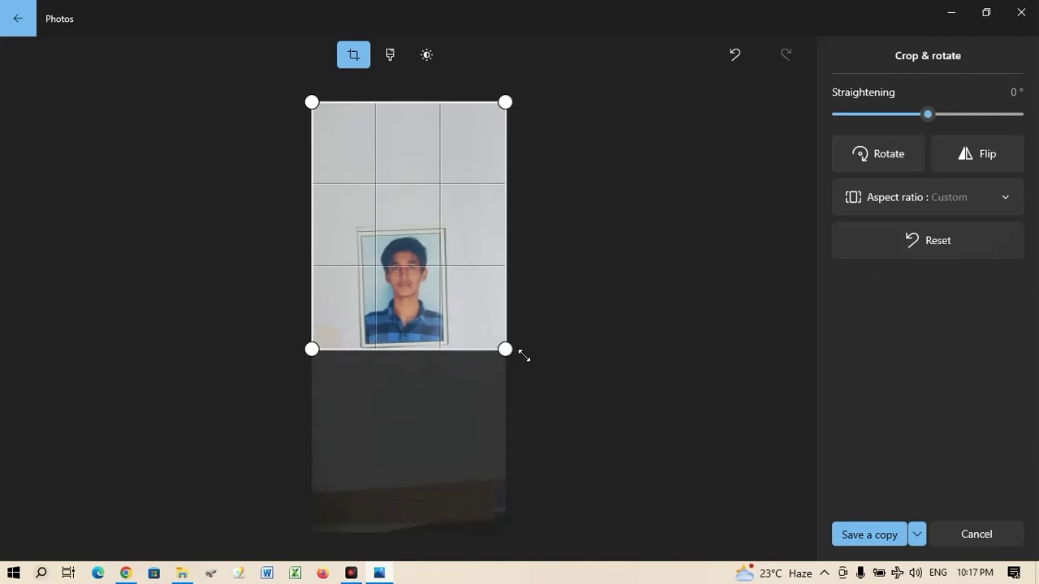
left_click_drag(578, 103, 580, 307)
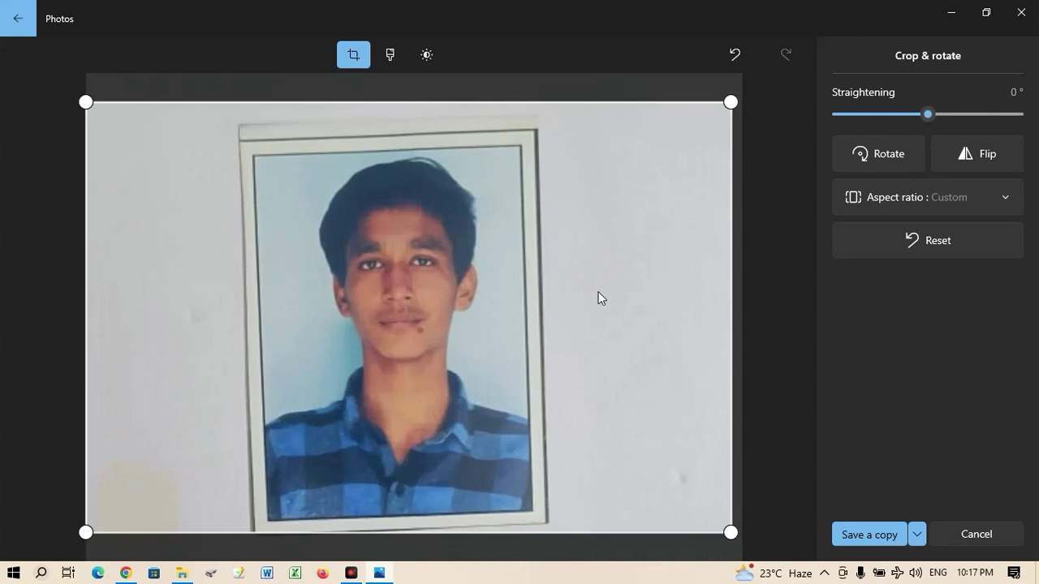
left_click_drag(929, 112, 932, 115)
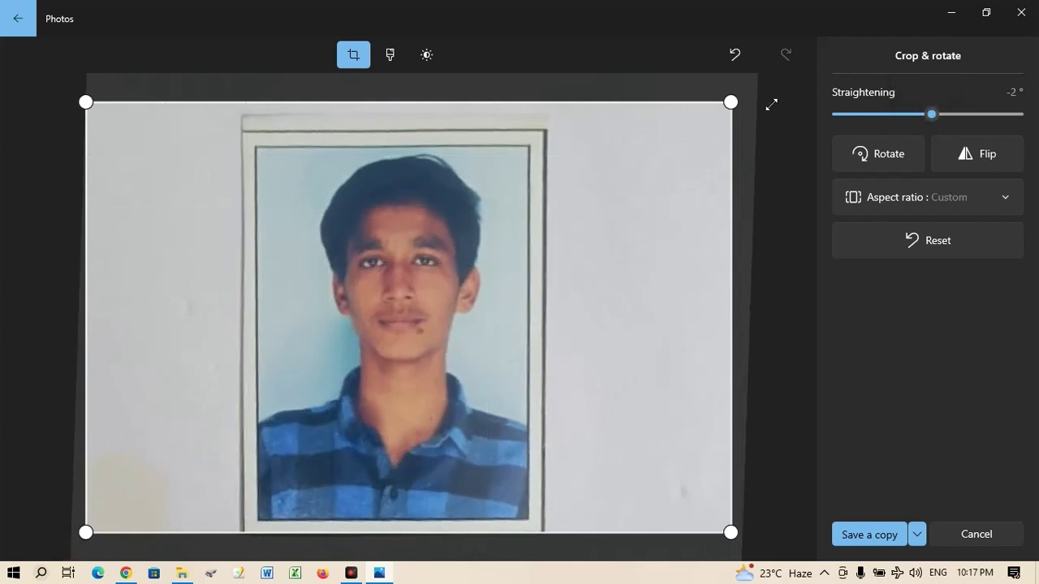
mouse_move(730, 102)
left_mouse_down()
mouse_move(702, 116)
mouse_move(559, 119)
mouse_move(529, 133)
mouse_move(544, 144)
left_mouse_up()
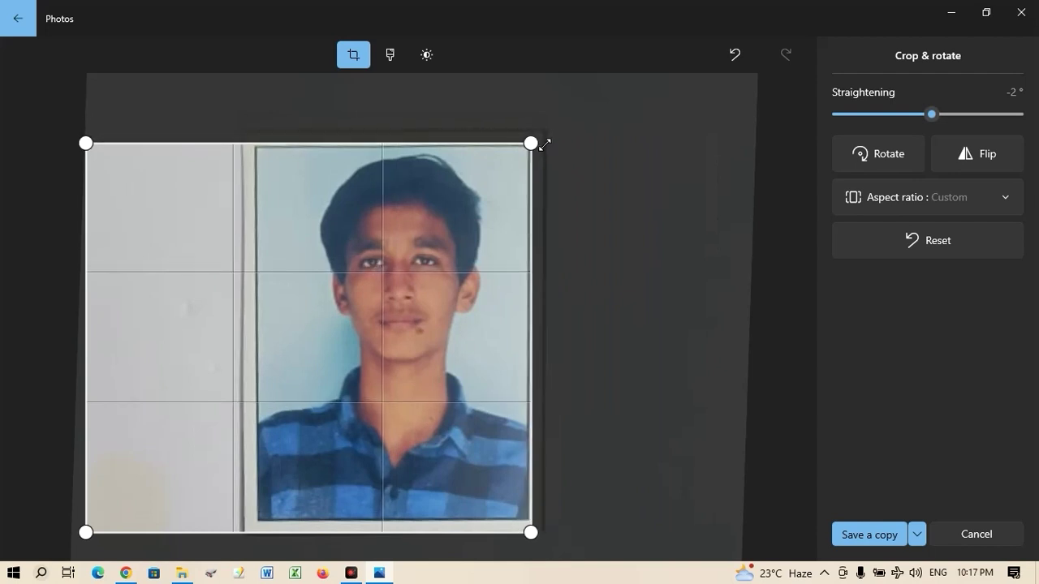
left_click(432, 205)
left_click_drag(166, 324, 357, 327)
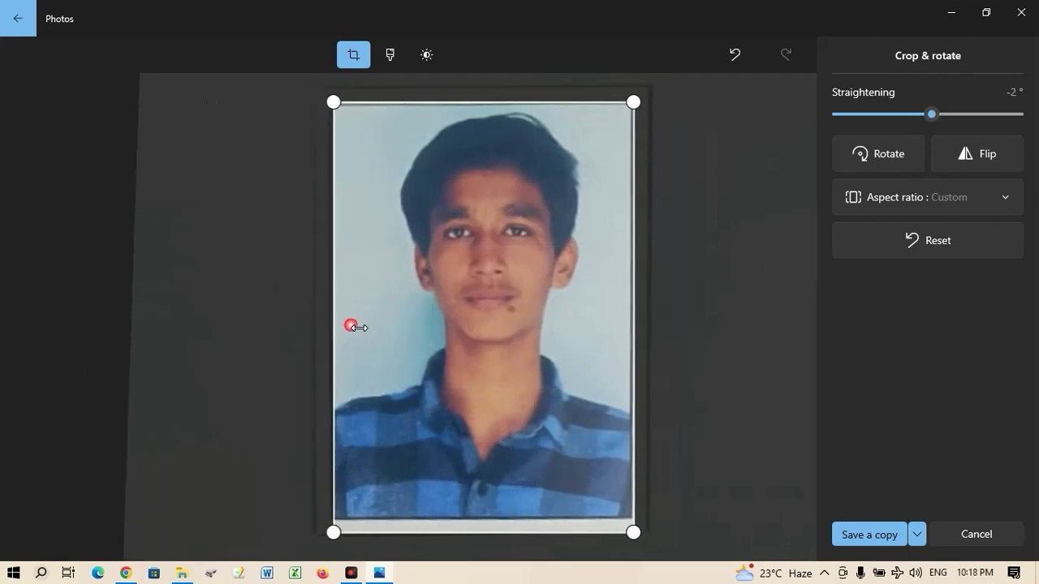
left_click_drag(424, 532, 428, 520)
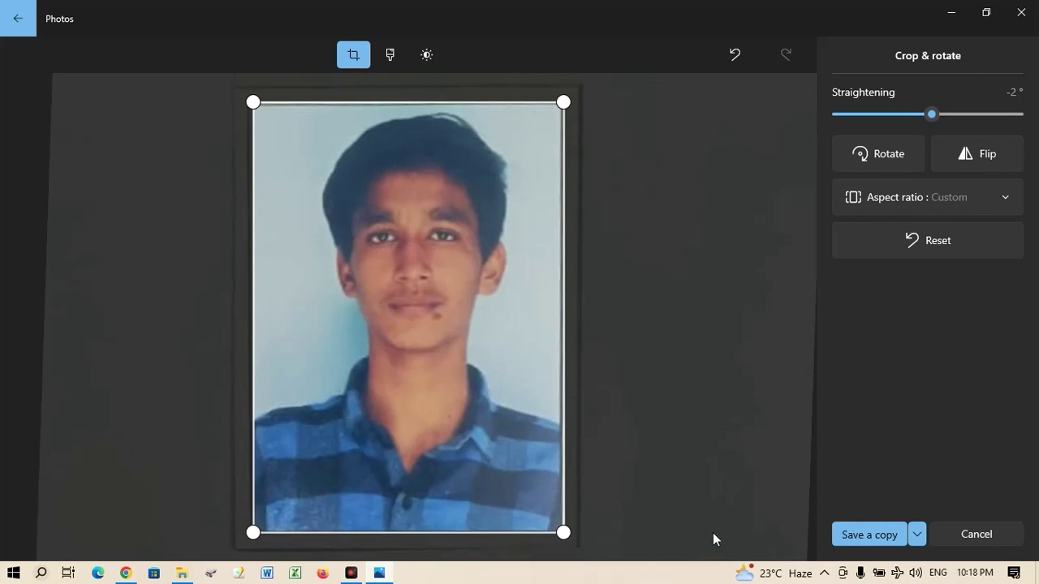
left_click(844, 546)
- Save the cropped portrait as photo.jpeg in New folder
left_click(865, 536)
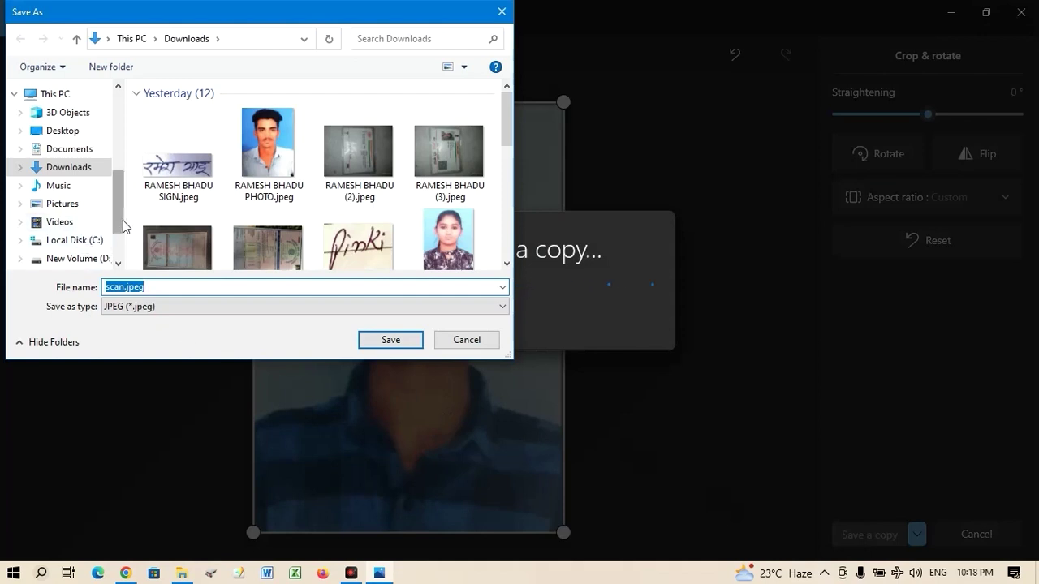
left_click_drag(118, 214, 117, 181)
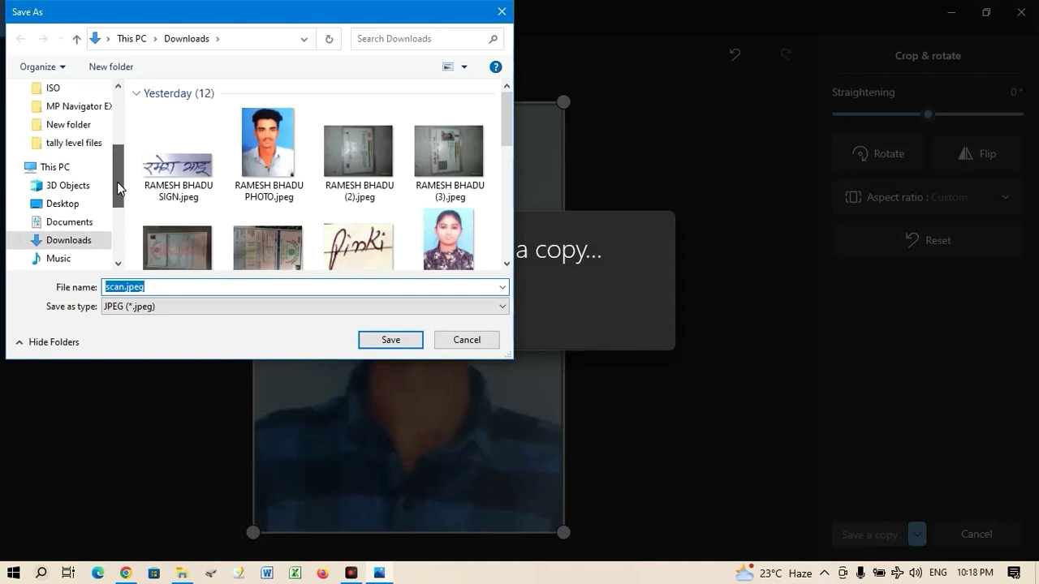
left_click(79, 127)
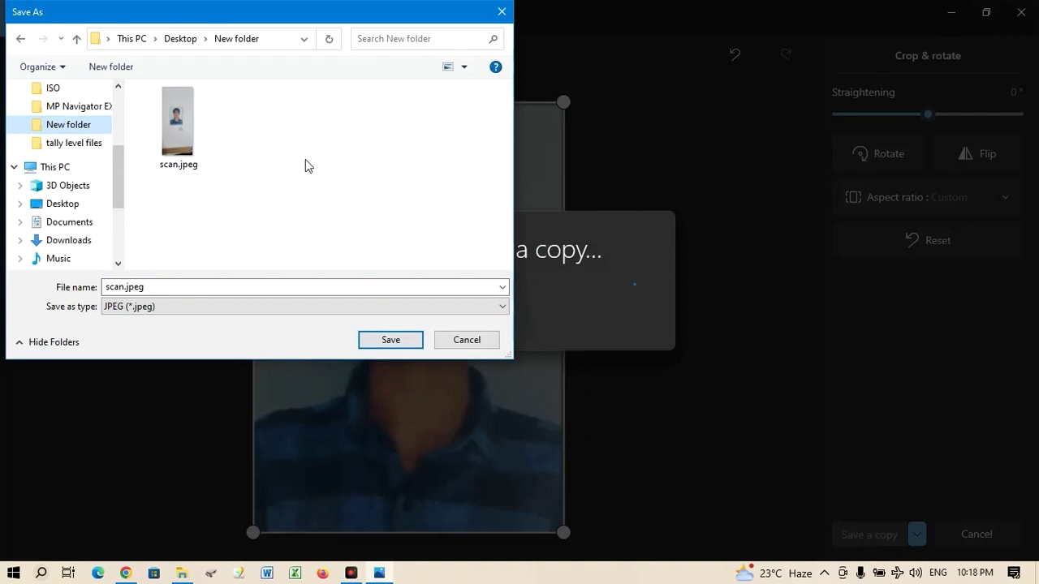
double_click(175, 287)
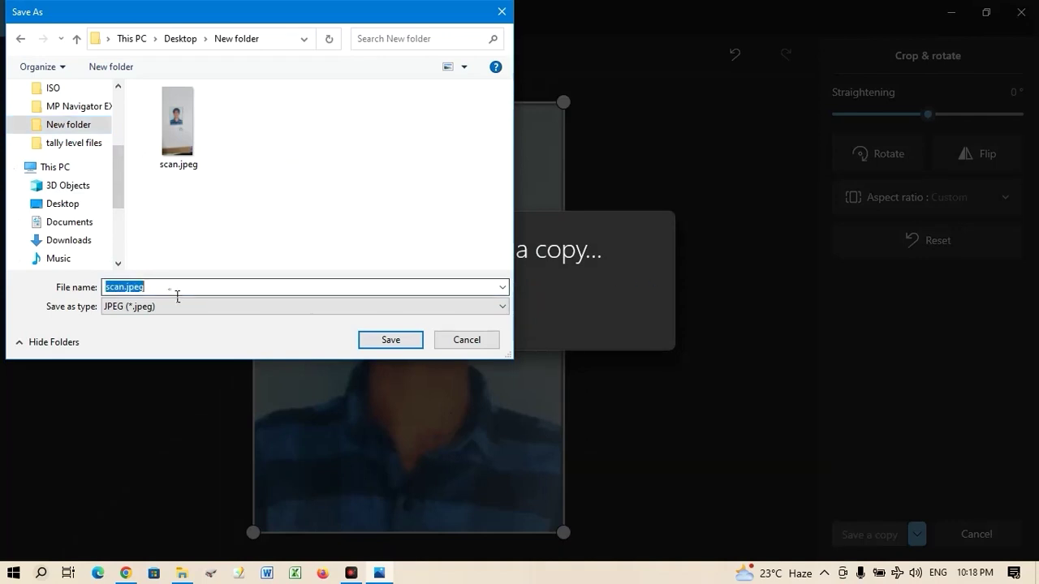
key("BackSpace")
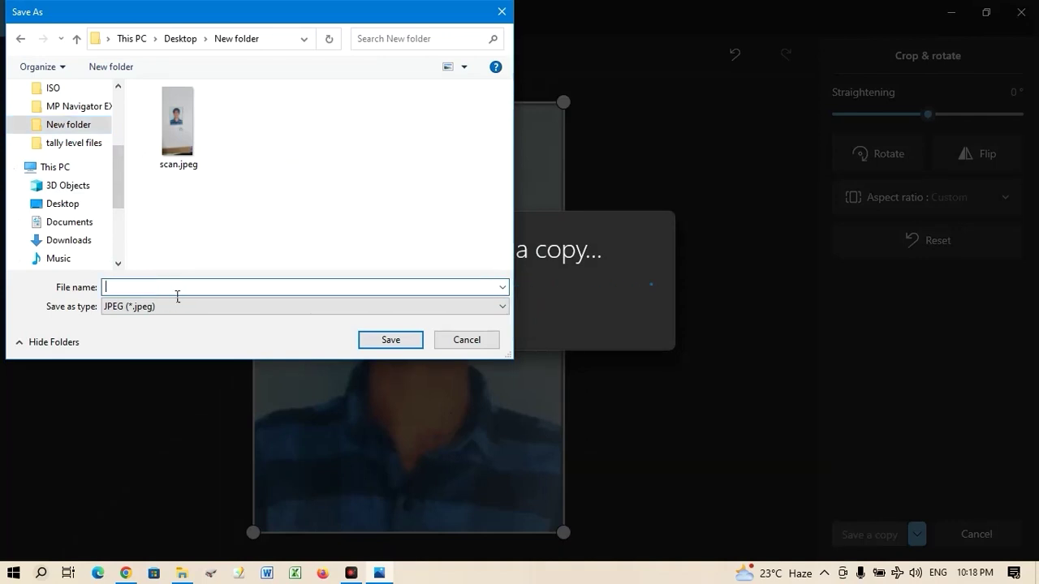
type("photo")
left_click(390, 340)
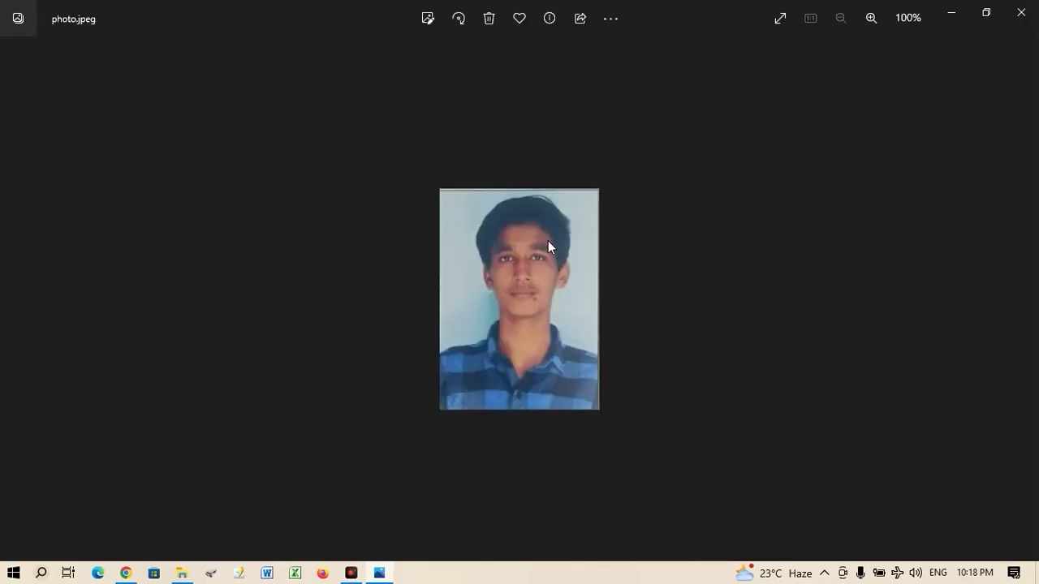
left_click(587, 308)
- Close the Photos viewer and reopen scan.jpeg in Photos
left_click(575, 347)
left_click(1021, 11)
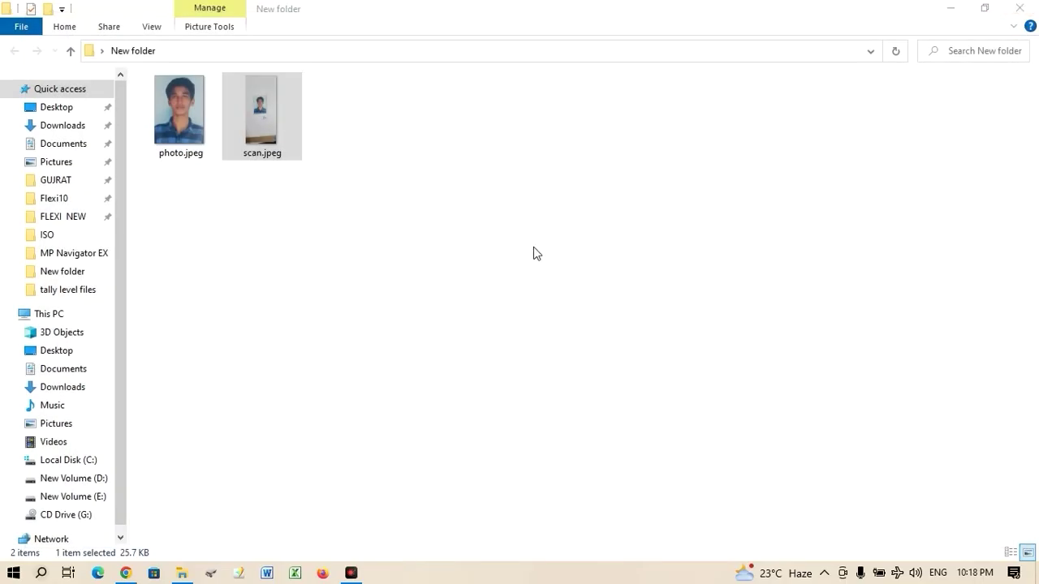
left_click(259, 122)
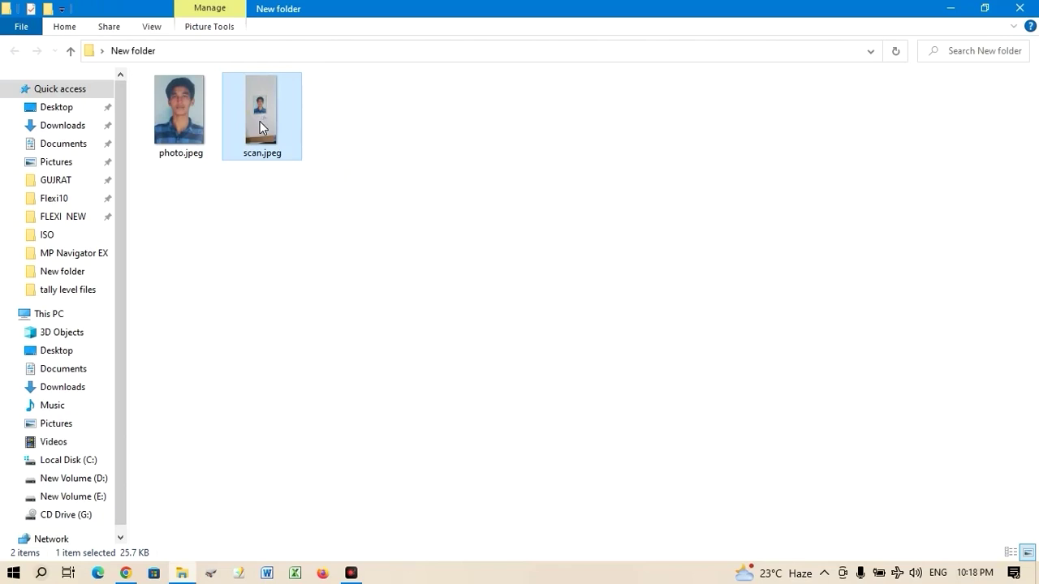
right_click(259, 126)
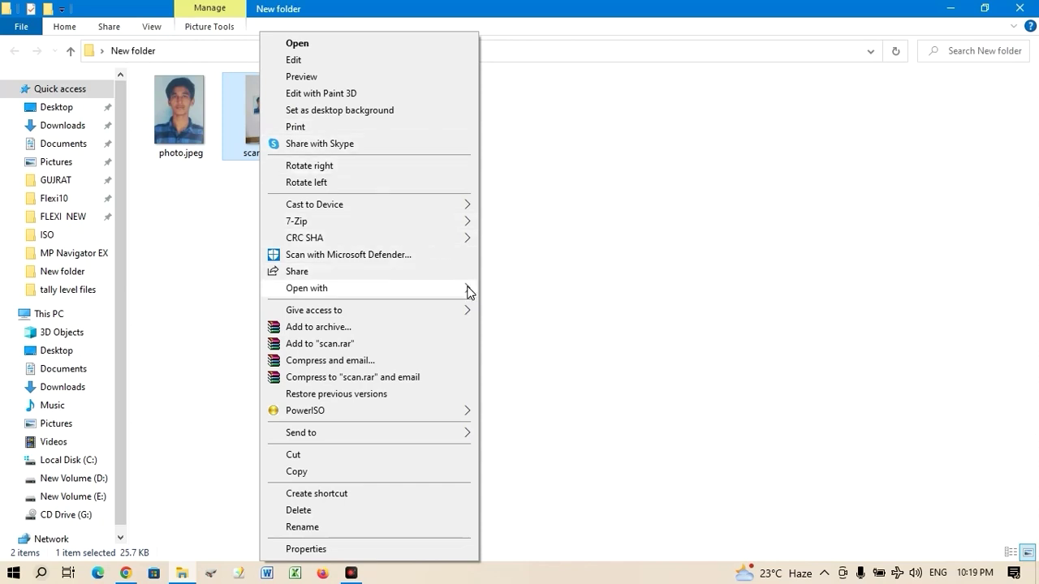
mouse_move(378, 288)
left_click(516, 344)
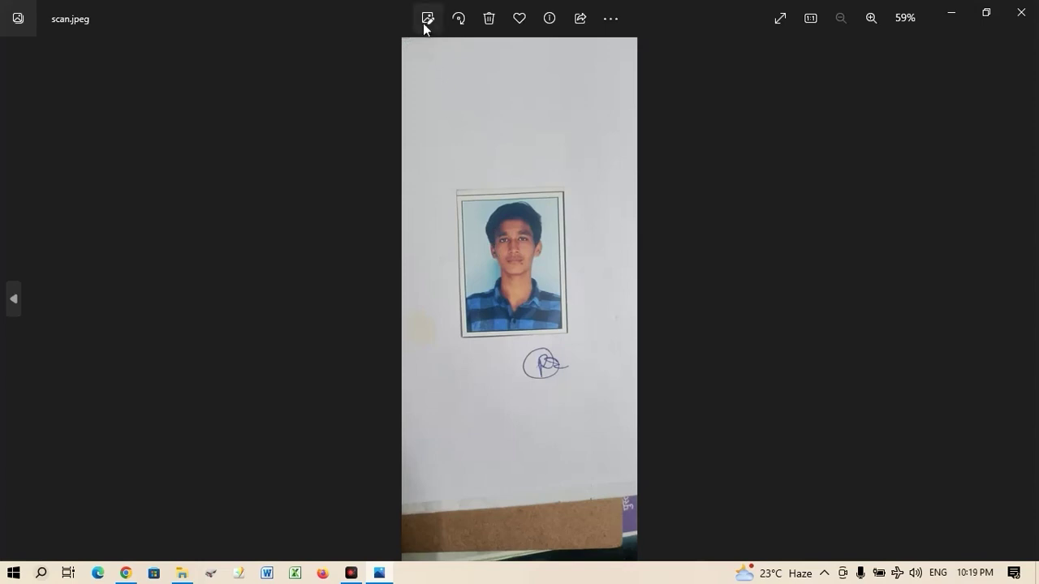
- Crop the scan down to only the signature, trimming the surrounding margins
left_click(426, 25)
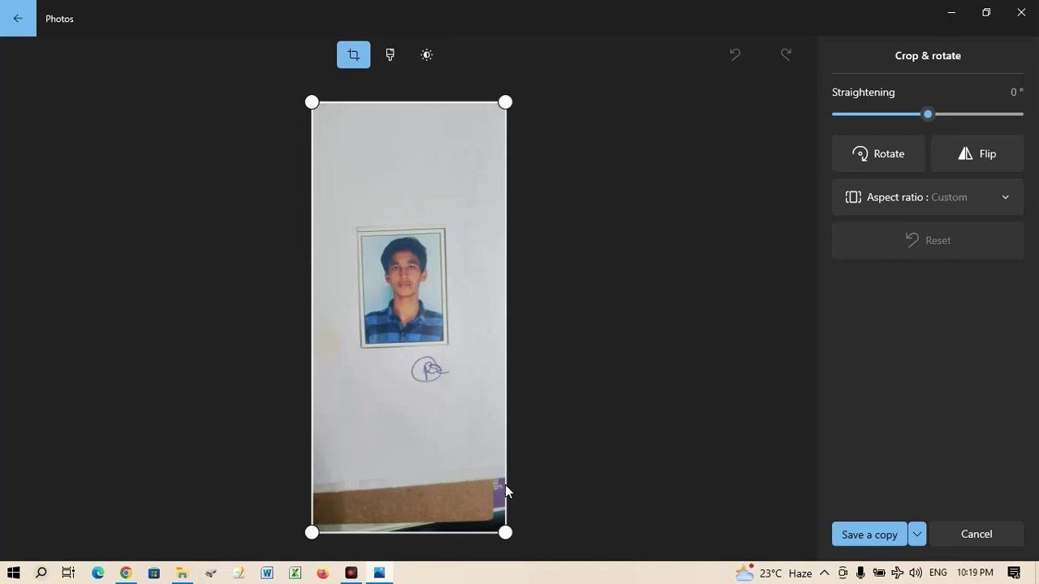
mouse_move(506, 531)
left_mouse_down()
mouse_move(496, 399)
mouse_move(478, 398)
left_mouse_up()
mouse_move(293, 102)
left_mouse_down()
mouse_move(385, 310)
mouse_move(409, 456)
left_mouse_up()
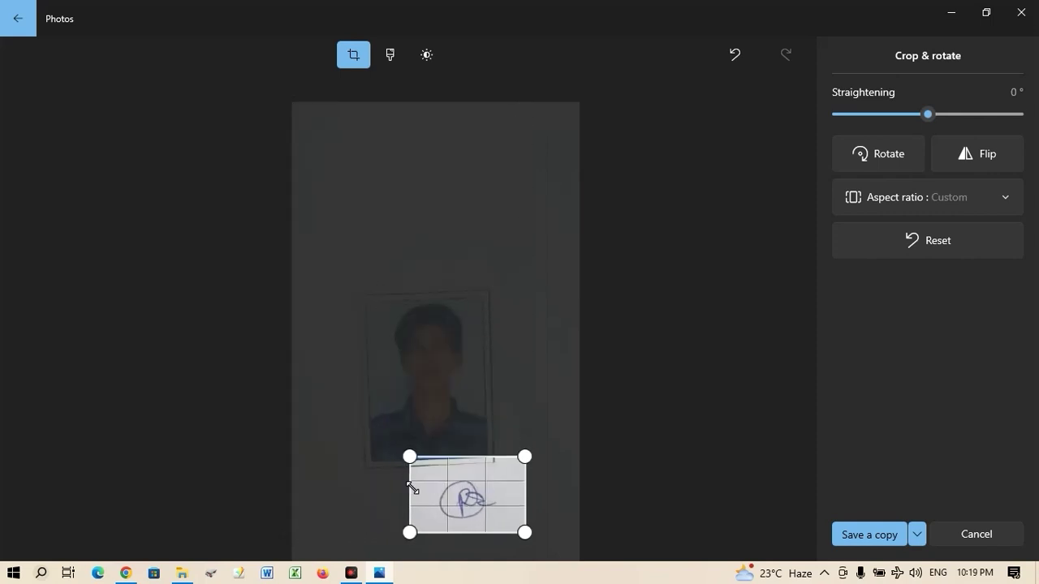
left_click_drag(416, 115, 425, 220)
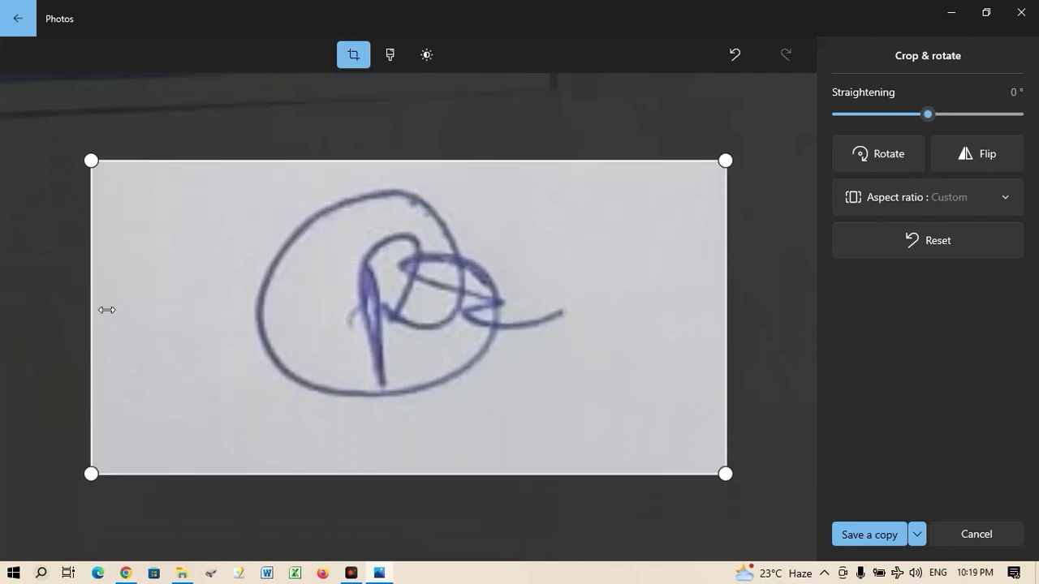
left_click_drag(106, 310, 205, 317)
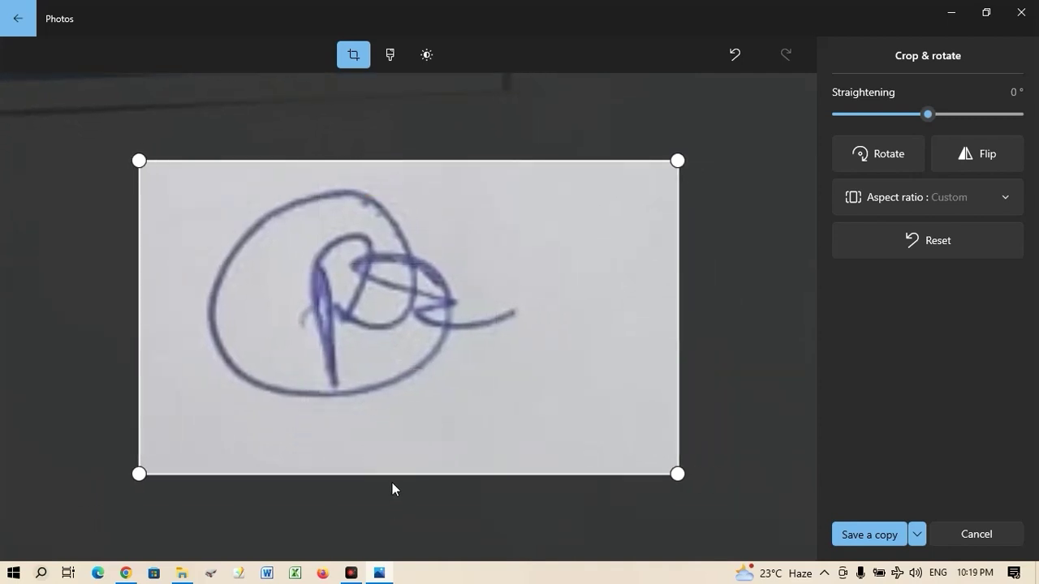
left_click_drag(394, 483, 401, 430)
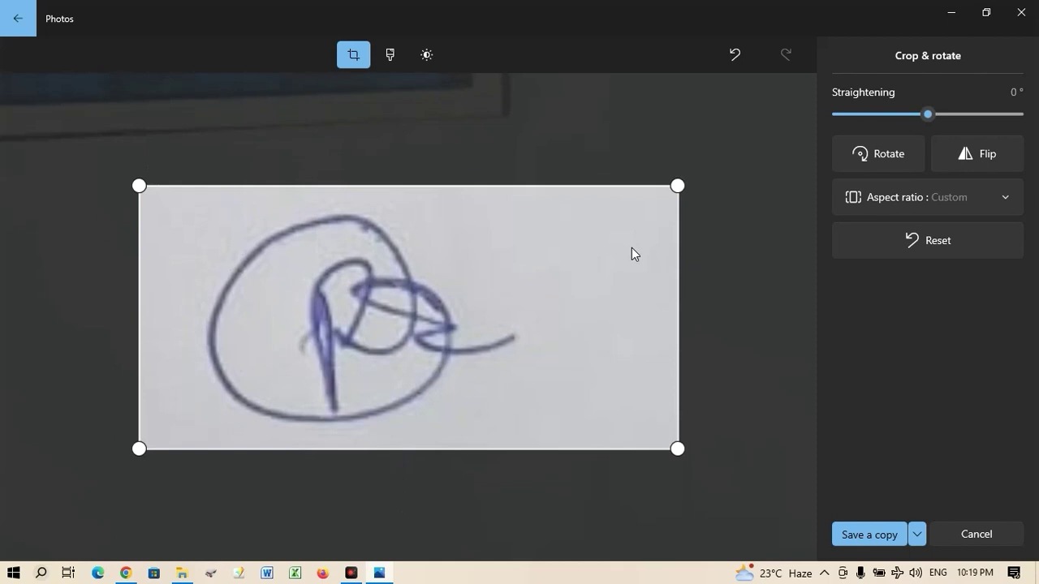
left_click_drag(683, 307, 571, 306)
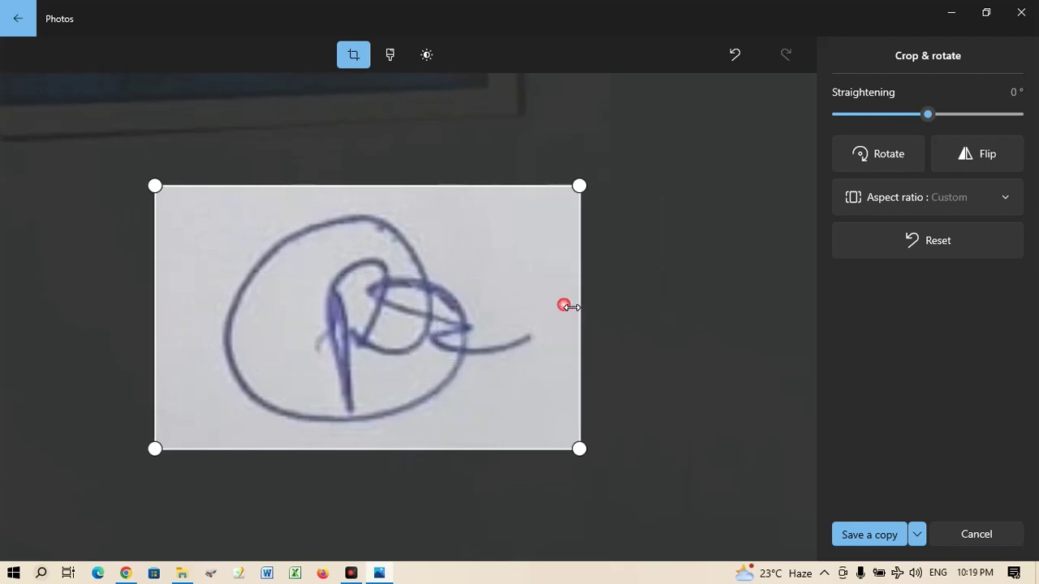
- Save the signature crop as a copy named sign.jpeg
left_click(866, 535)
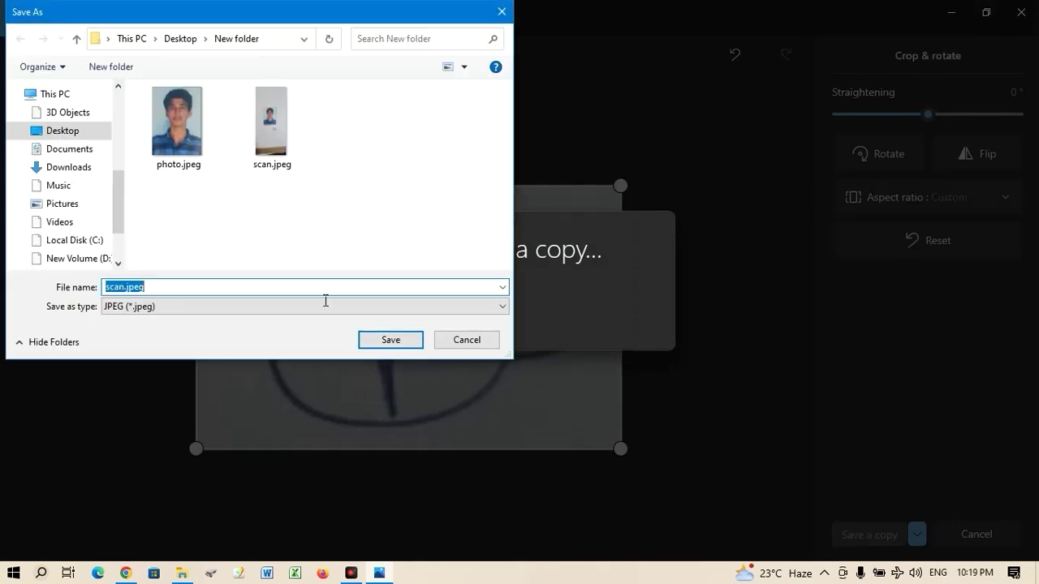
type("sign")
left_click(392, 339)
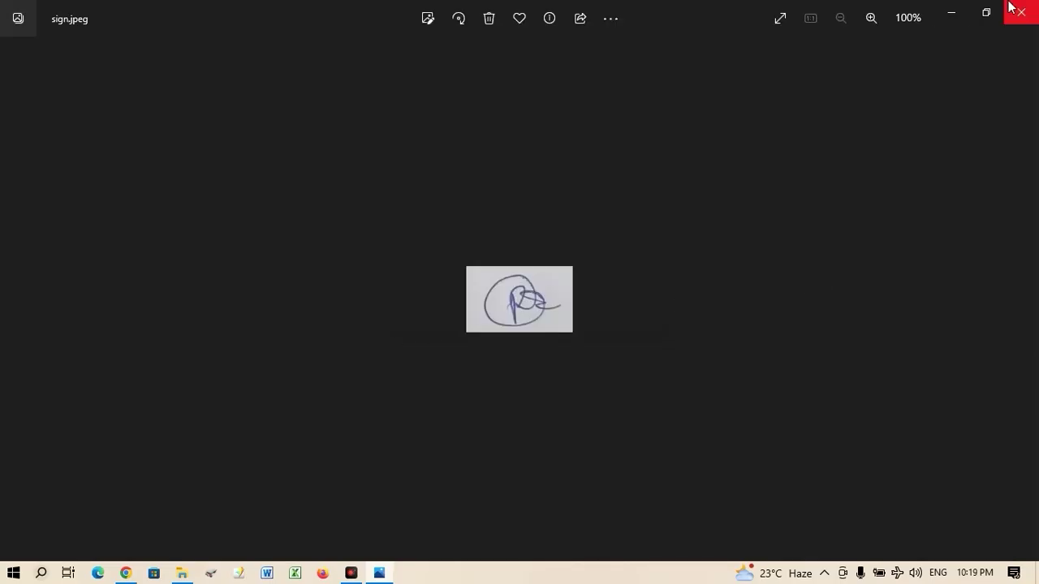
- Close Photos and compare the sizes of photo.jpeg, sign.jpeg and scan.jpeg
left_click(1021, 12)
left_click(397, 192)
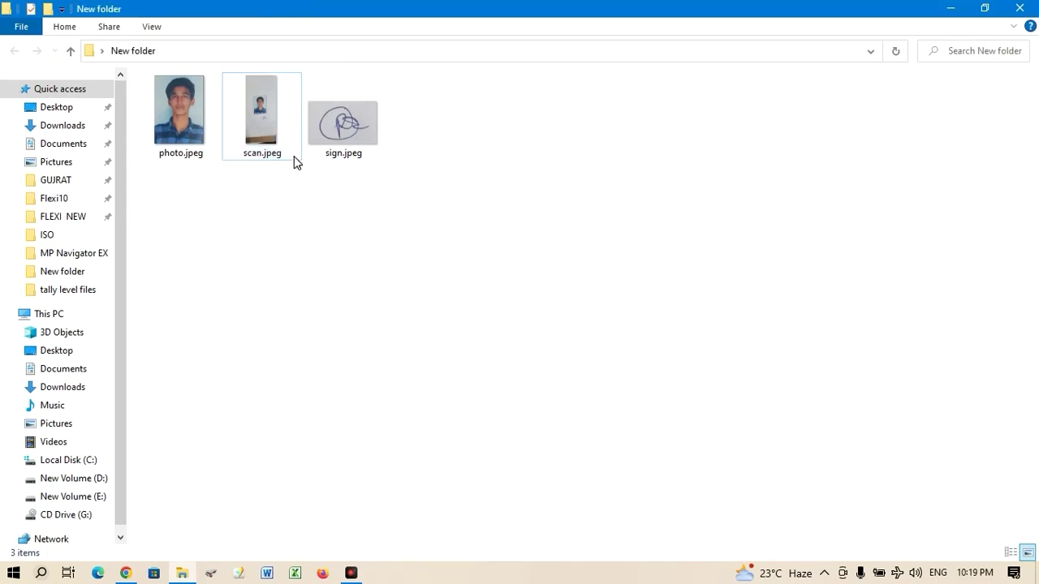
left_click(170, 125)
left_click(338, 127)
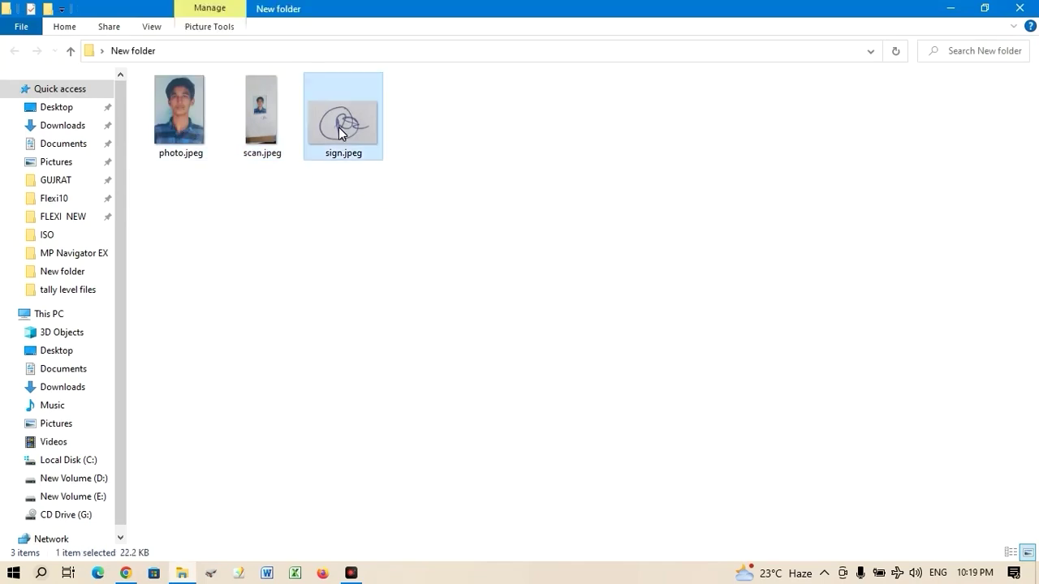
left_click(256, 105)
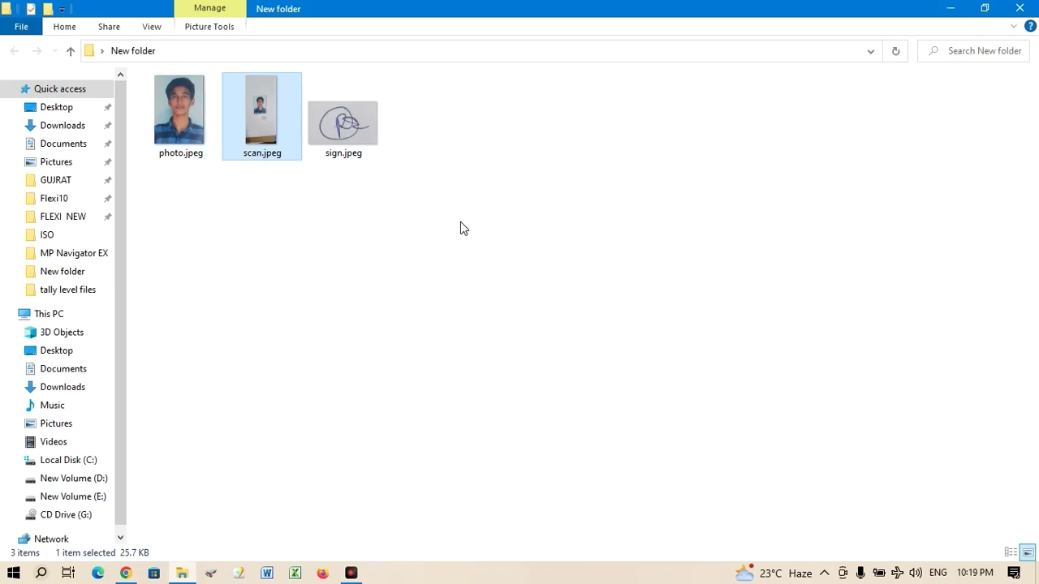
left_click(357, 233)
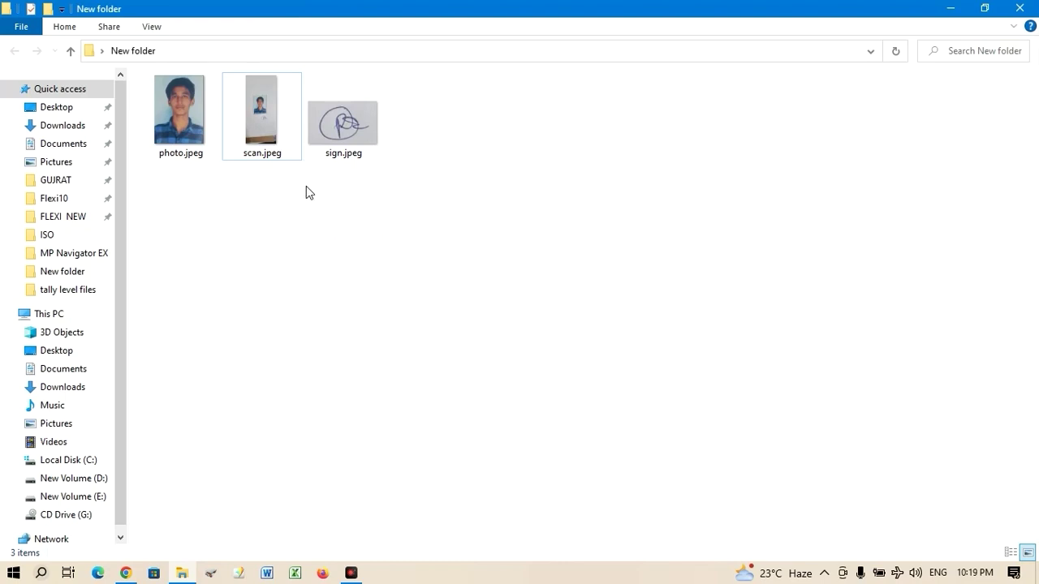
- Check in photo.jpeg's Properties Details that it is 210 x 291 pixels
left_click(181, 126)
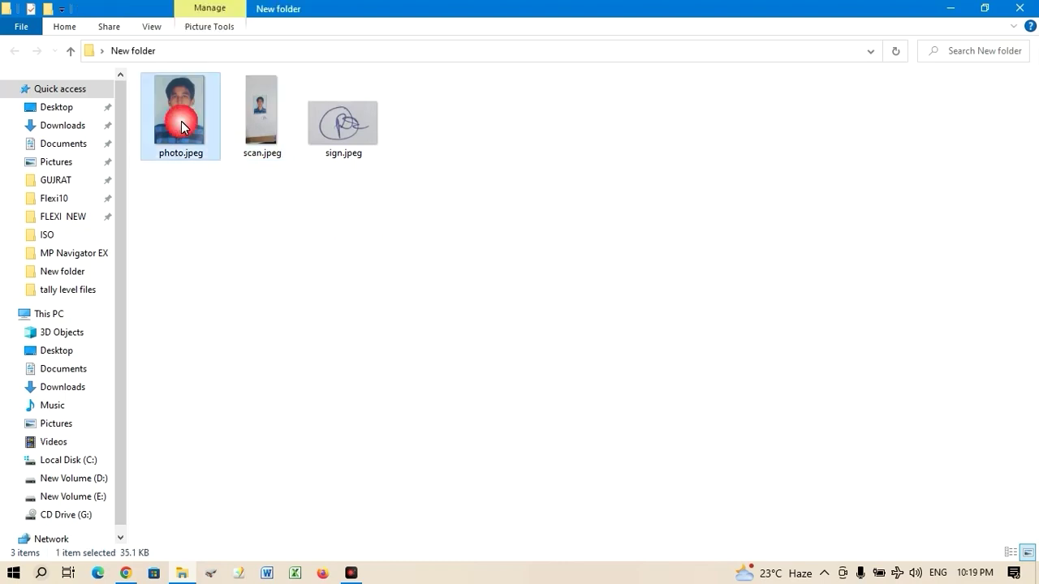
right_click(181, 122)
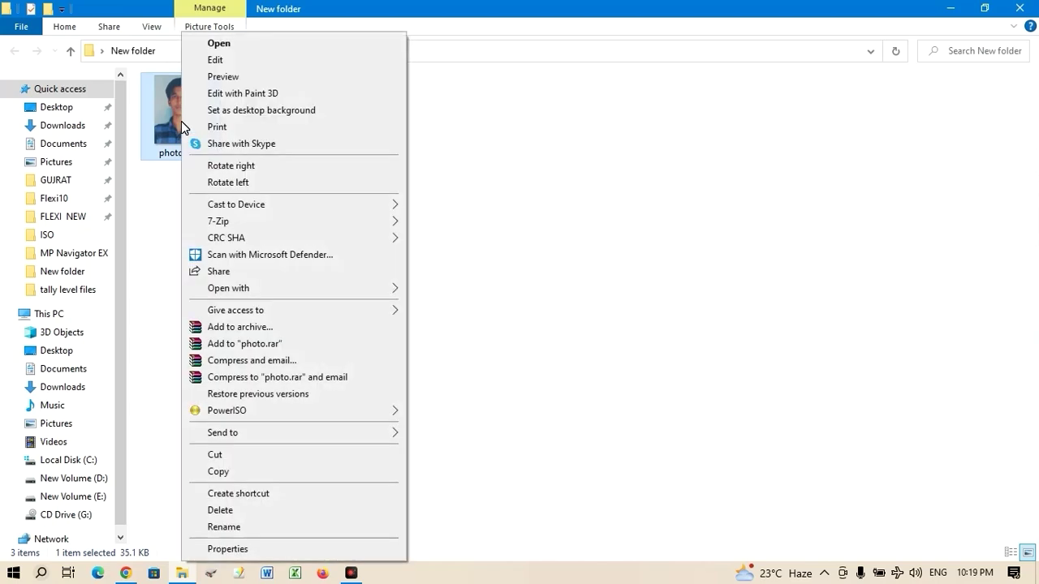
left_click(254, 549)
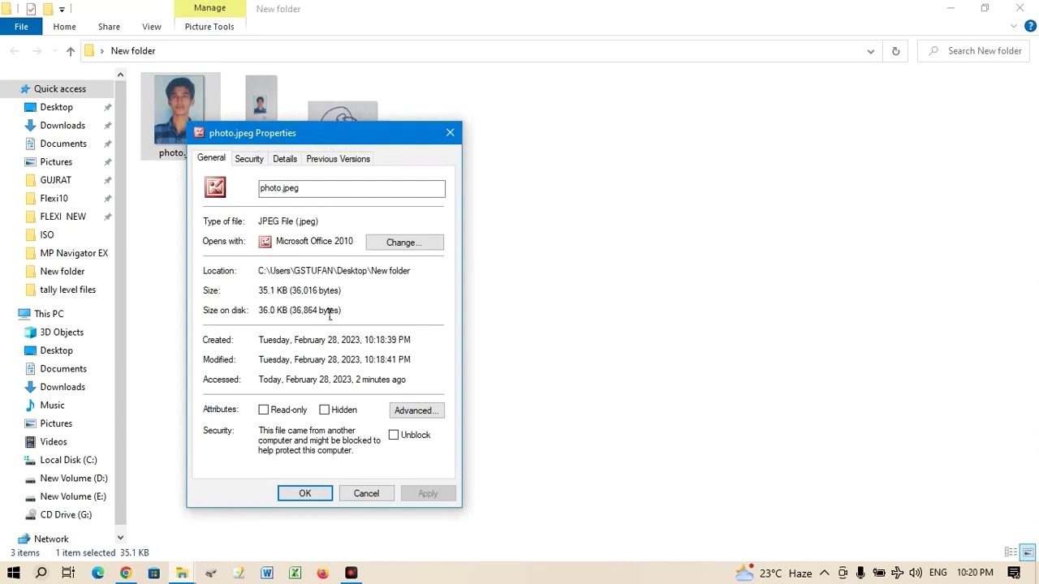
left_click(291, 161)
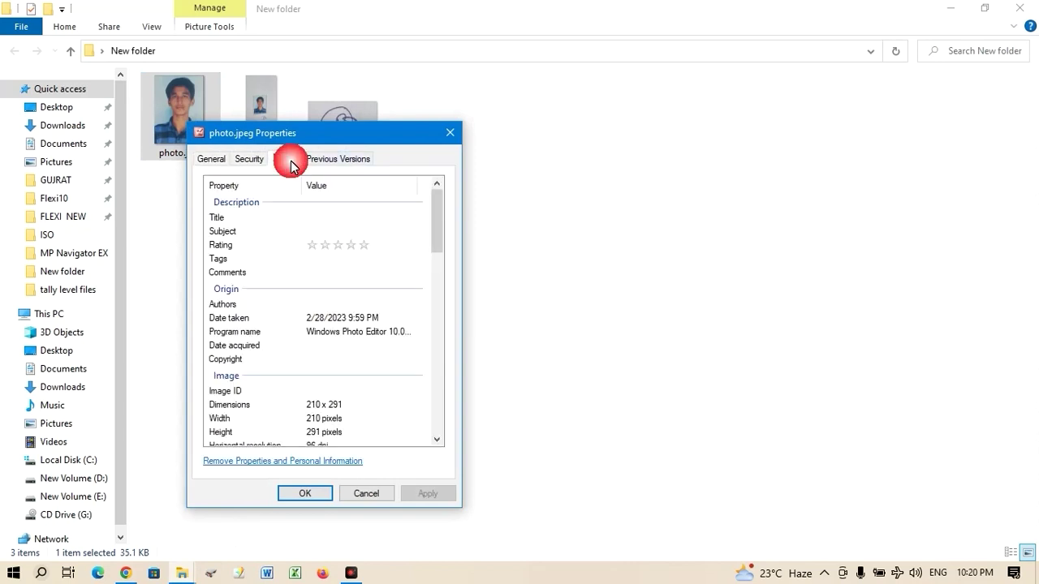
scroll(307, 328, "down", 3)
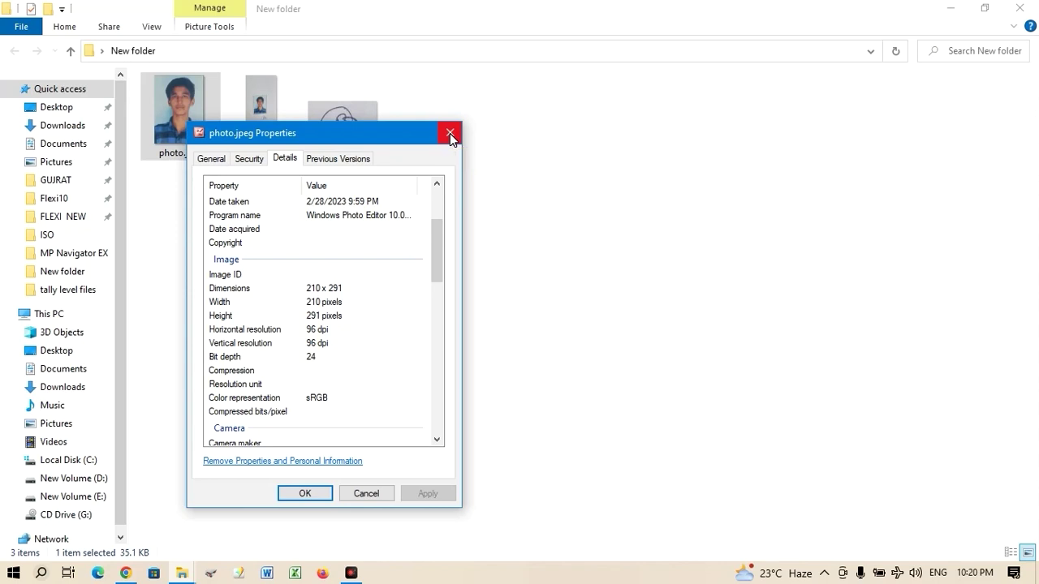
left_click(450, 133)
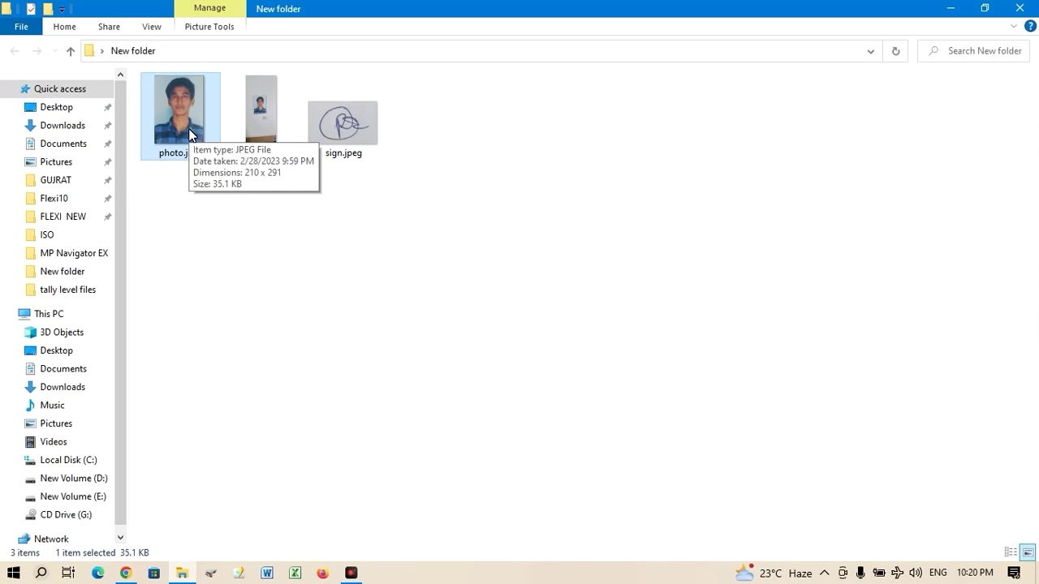
- Open photo.jpeg in Photos and bring up Resize image, showing 210 x 291, 35.2 KB
right_click(190, 130)
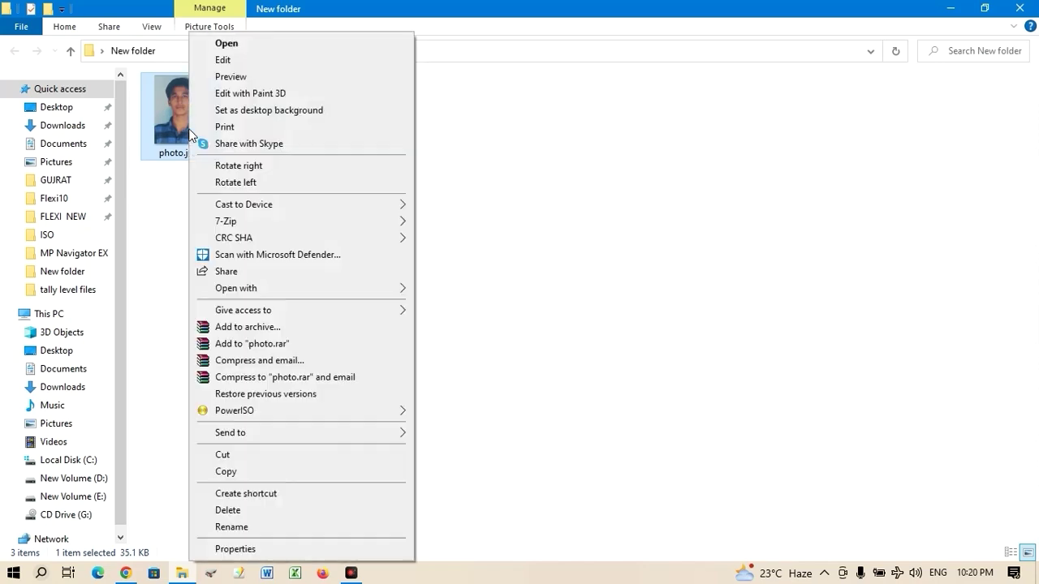
mouse_move(237, 288)
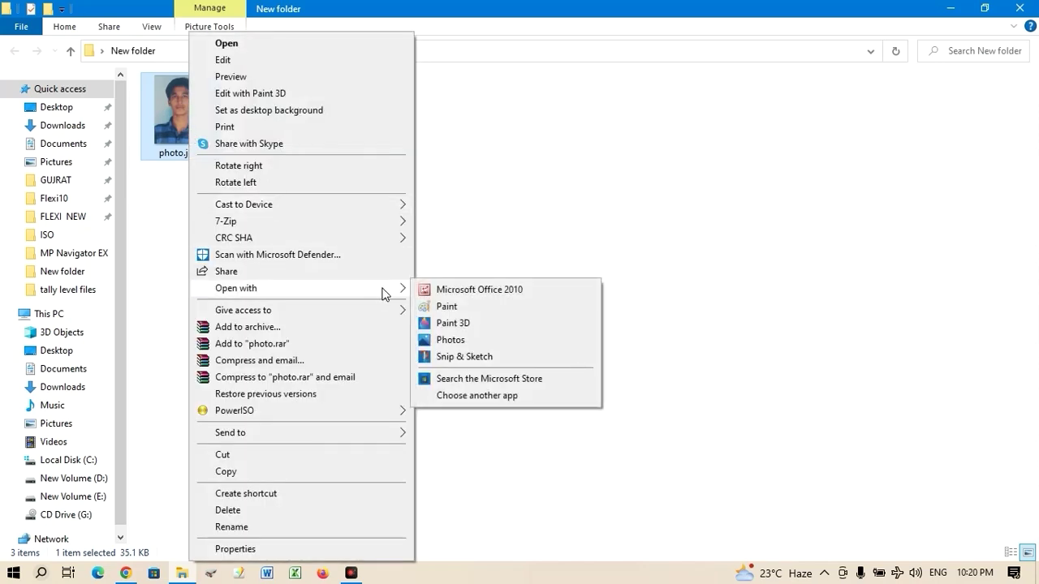
left_click(451, 340)
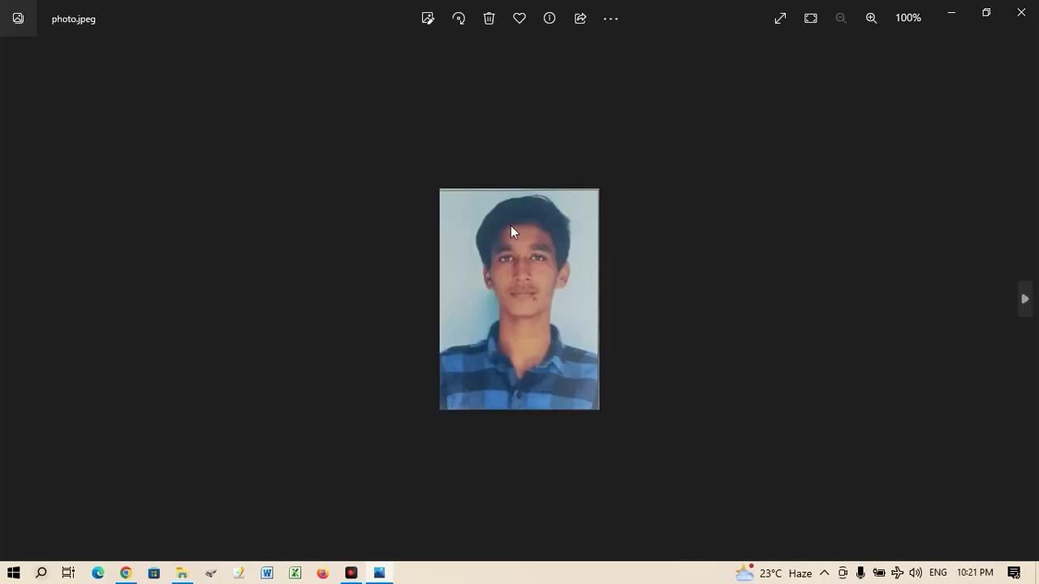
left_click(613, 23)
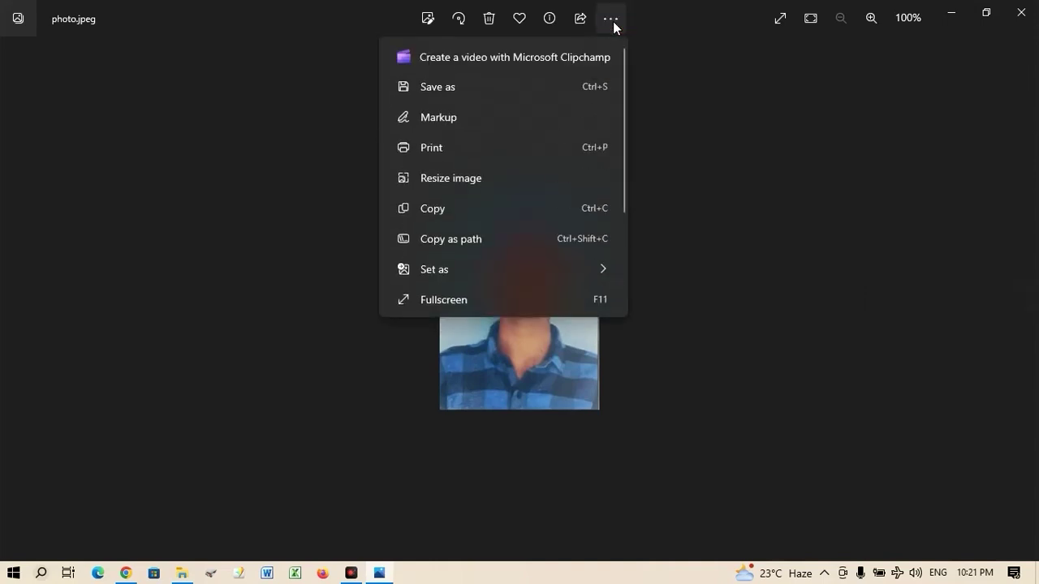
left_click(471, 181)
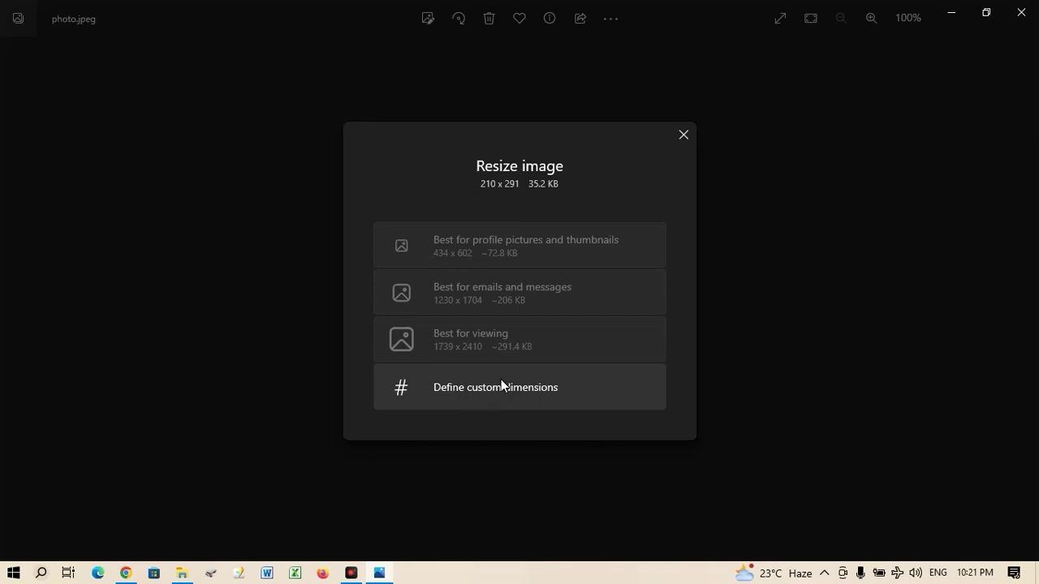
- Set custom resize dimensions to 250 x 350 and lower the quality
left_click(500, 383)
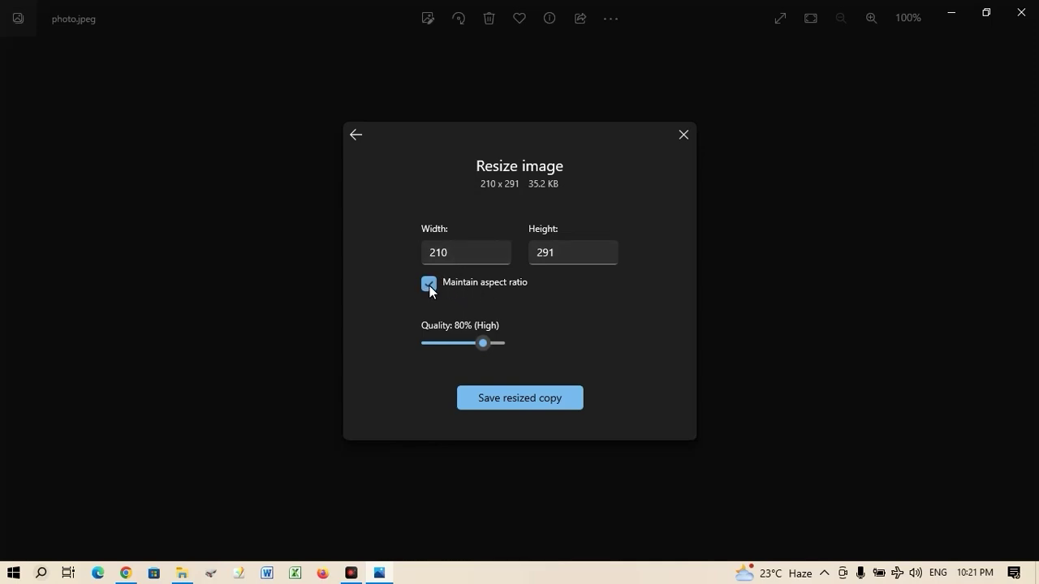
left_click(464, 251)
key("BackSpace")
key("BackSpace")
key("BackSpace")
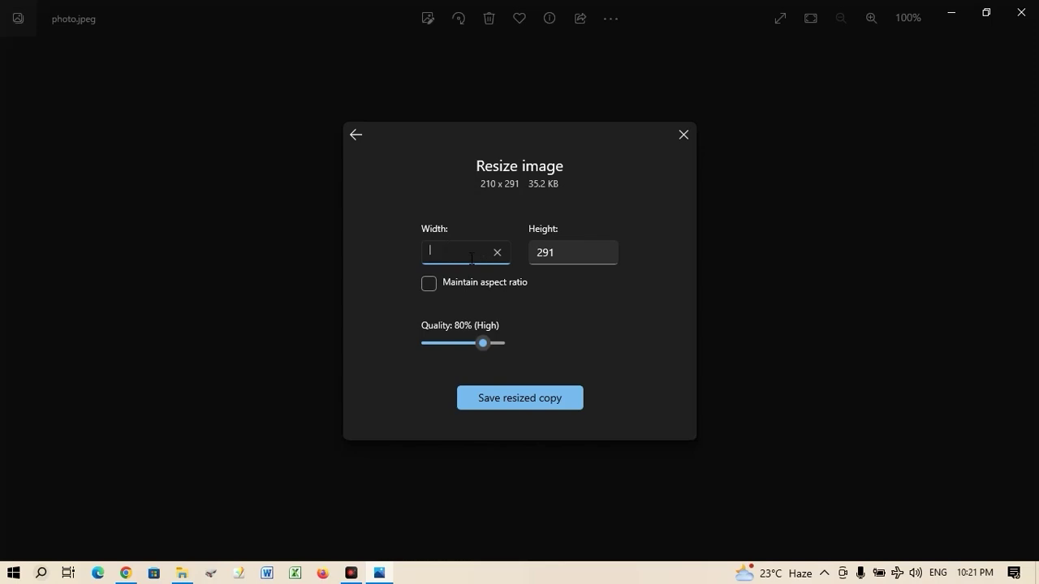
type("25")
type("0")
left_click(575, 255)
key("BackSpace")
key("BackSpace")
key("BackSpace")
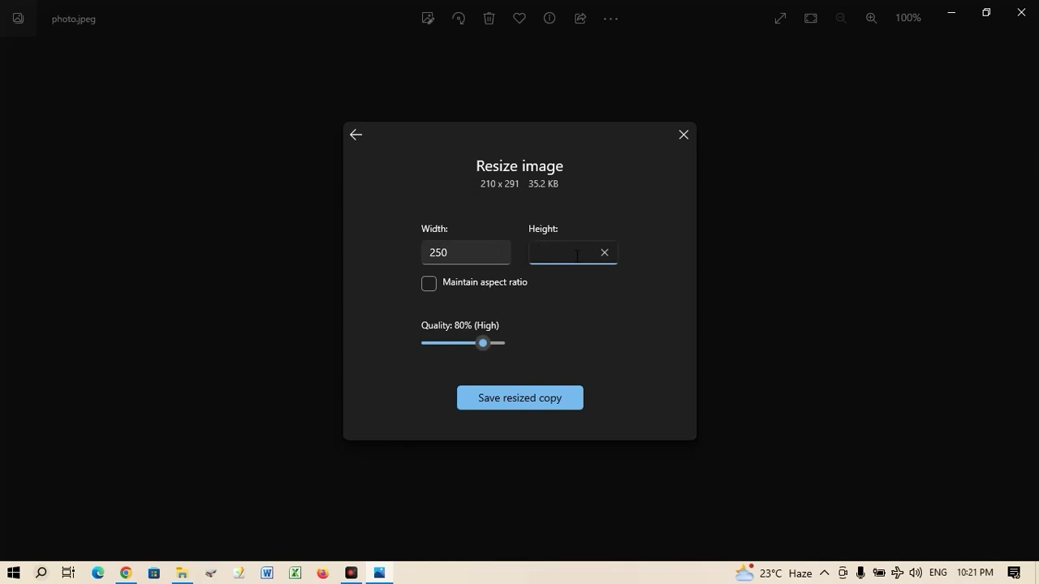
type("350")
mouse_move(485, 343)
left_mouse_down()
mouse_move(502, 350)
mouse_move(422, 345)
mouse_move(490, 347)
mouse_move(473, 348)
left_mouse_up()
mouse_move(457, 348)
left_mouse_down()
mouse_move(432, 344)
mouse_move(478, 342)
mouse_move(463, 343)
left_mouse_up()
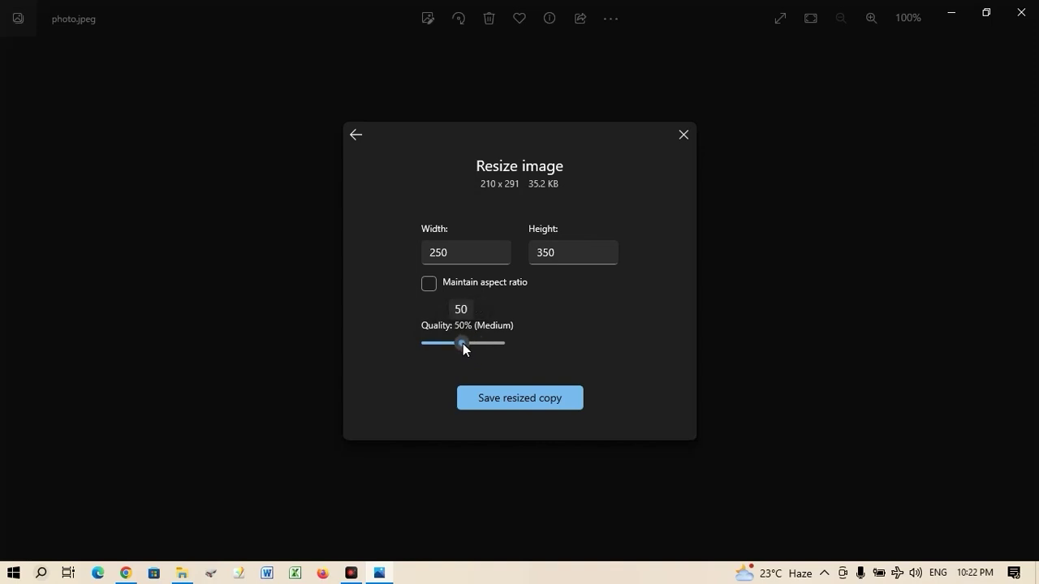
- Save the resized copy as photo1.jpeg in New folder
left_click(523, 400)
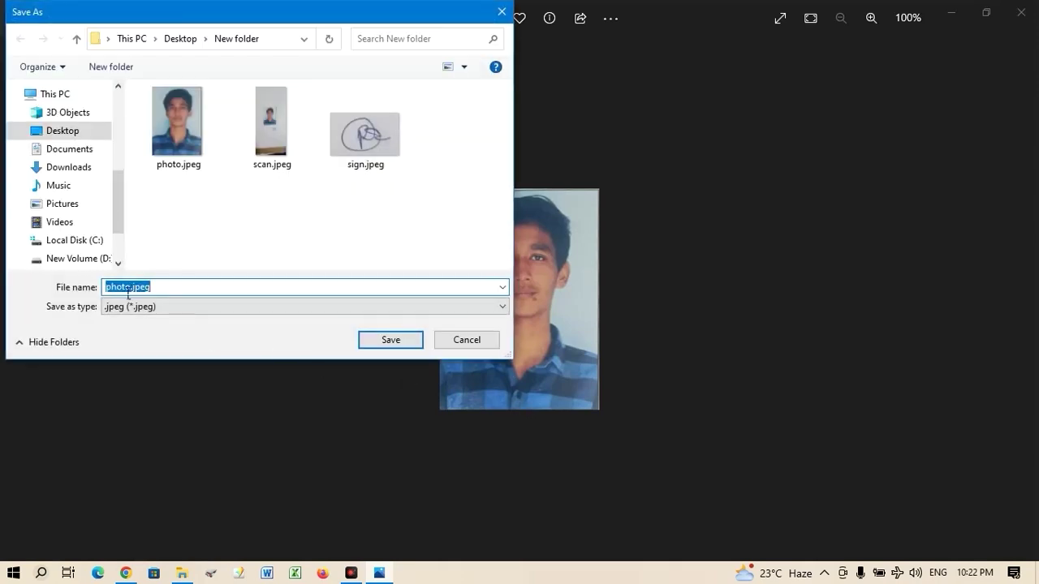
left_click(136, 292)
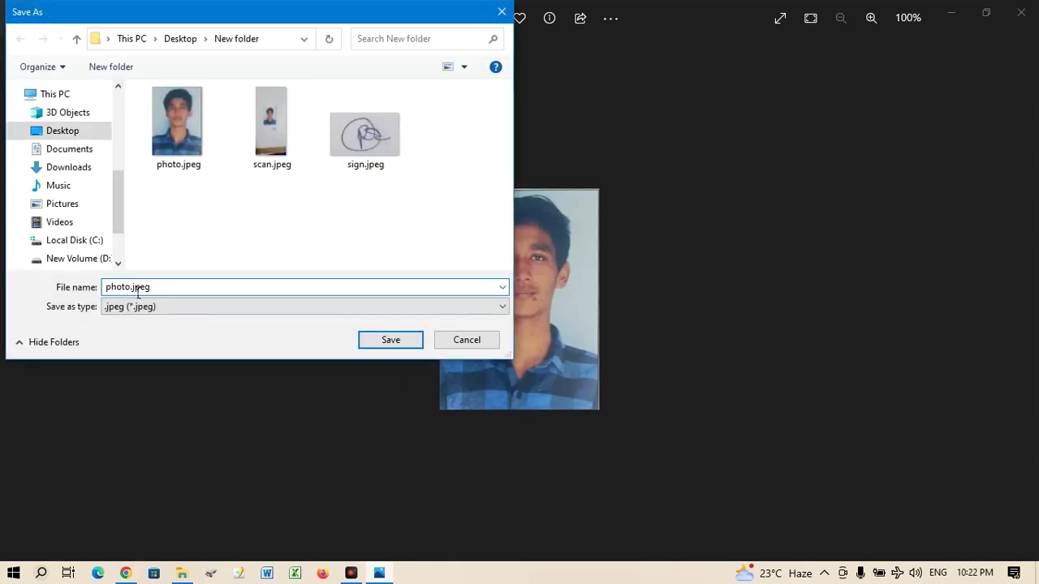
left_click(136, 292)
type("1")
left_click(397, 344)
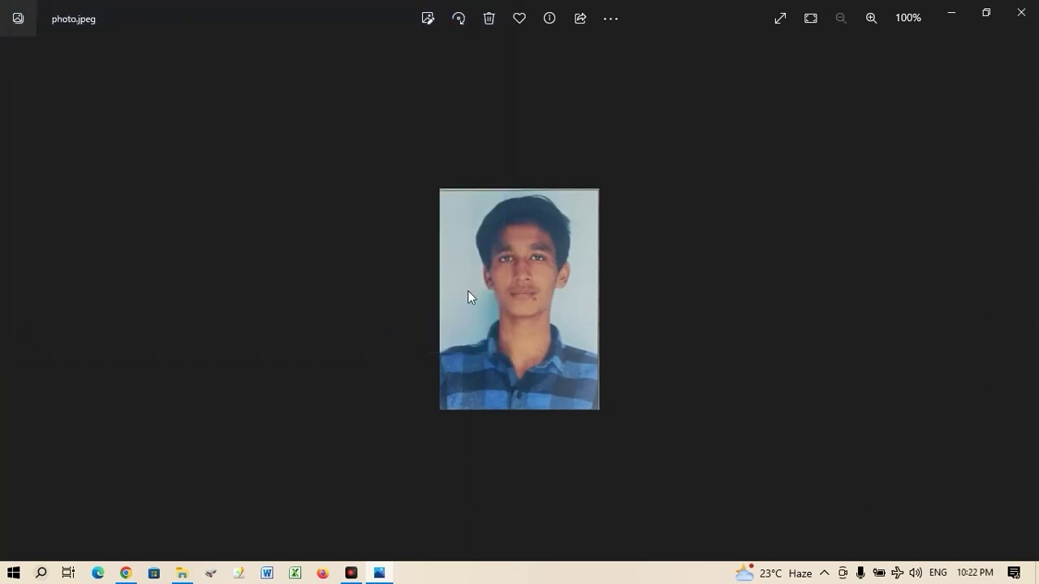
left_click(1021, 13)
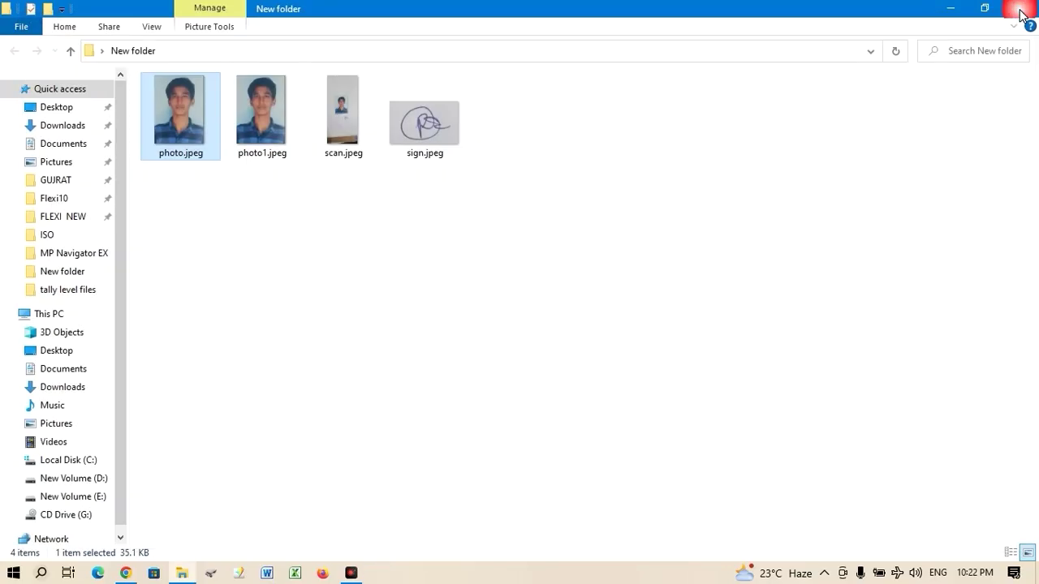
left_click(359, 281)
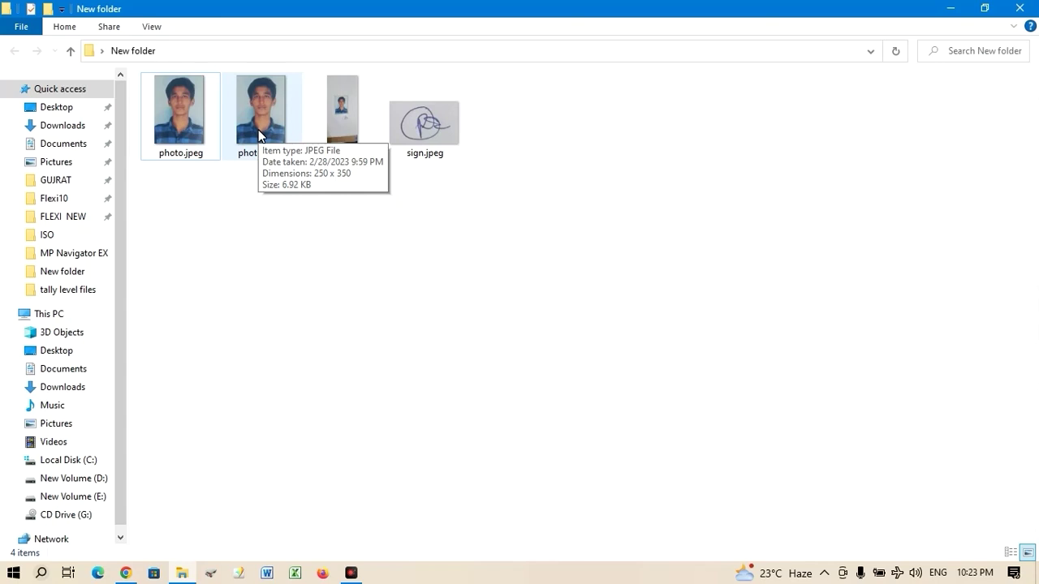
double_click(262, 124)
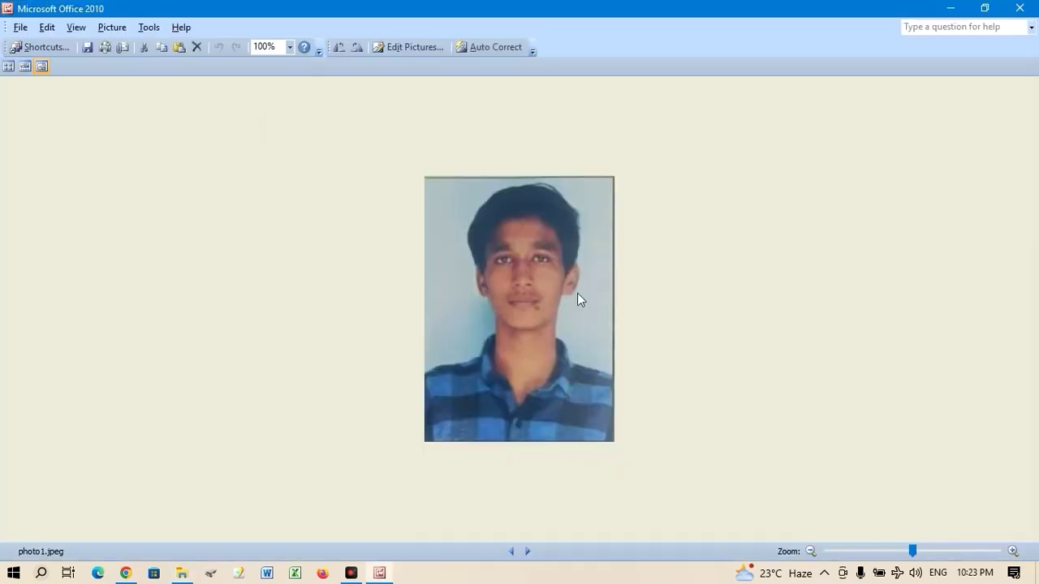
left_click(1020, 7)
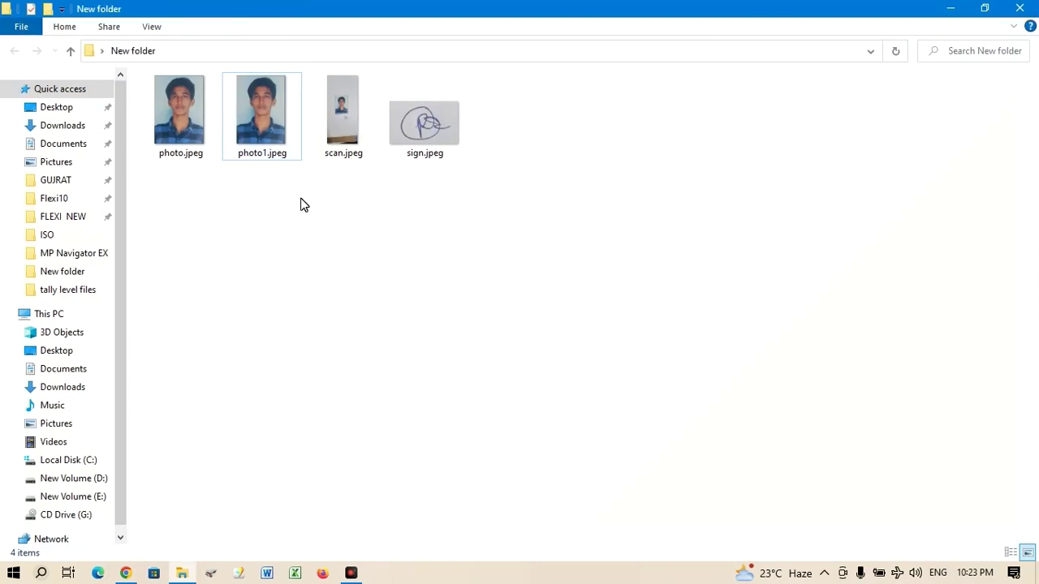
left_click(415, 130)
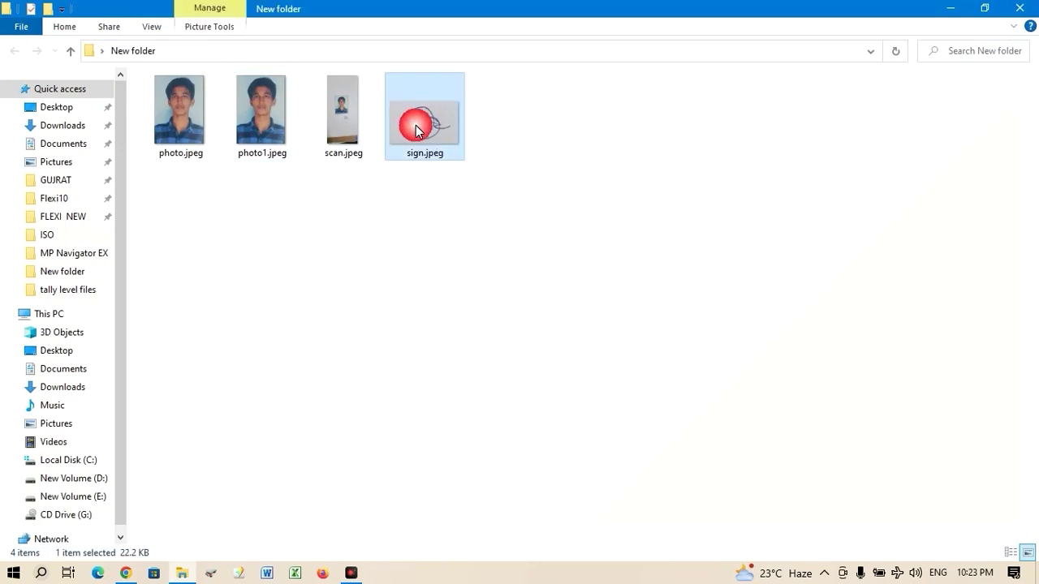
left_click(463, 224)
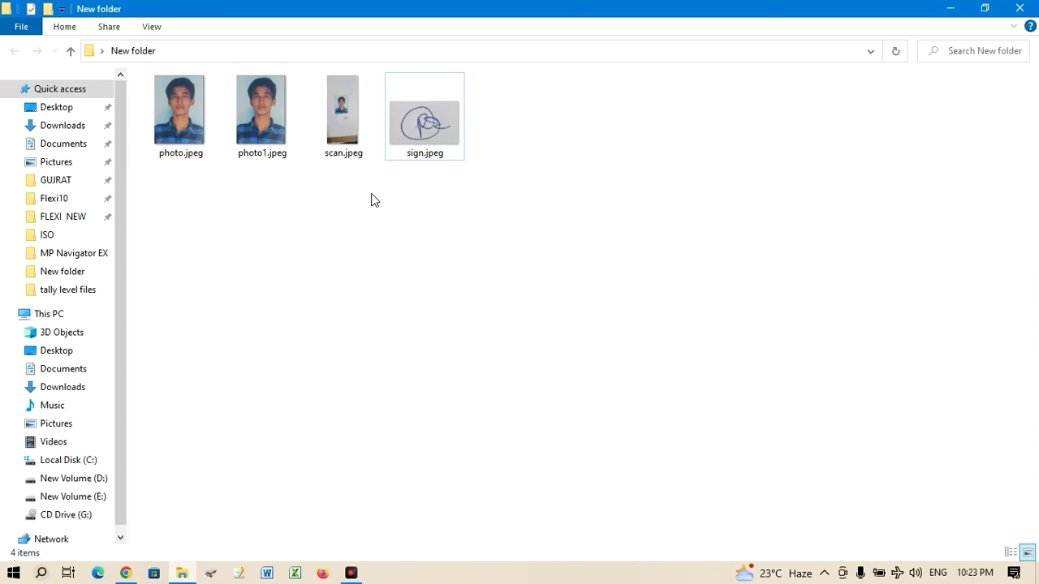
- Open scan.jpeg with Microsoft Office Picture Manager 2010 via Open with
left_click(345, 118)
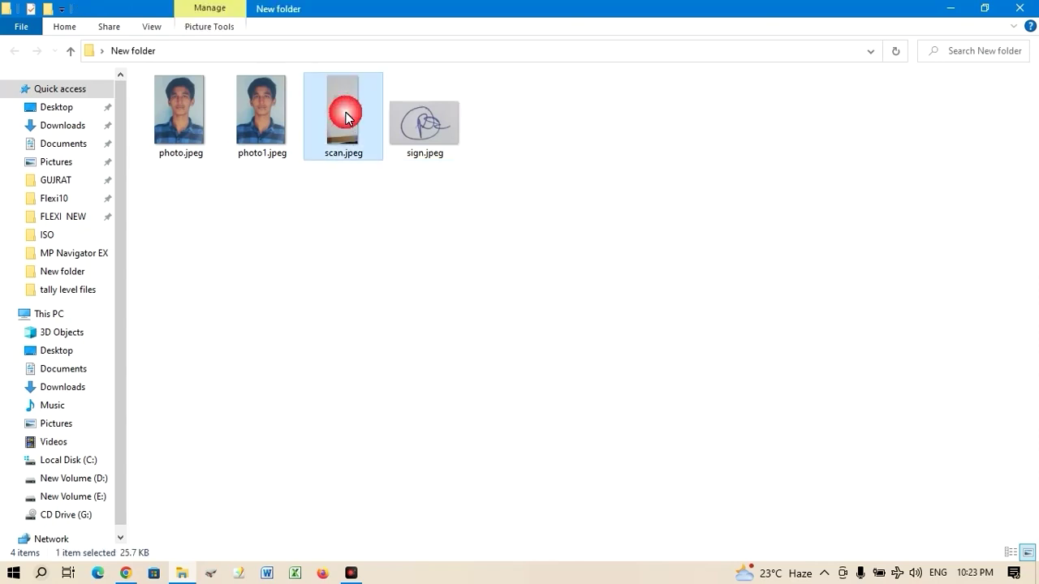
right_click(345, 118)
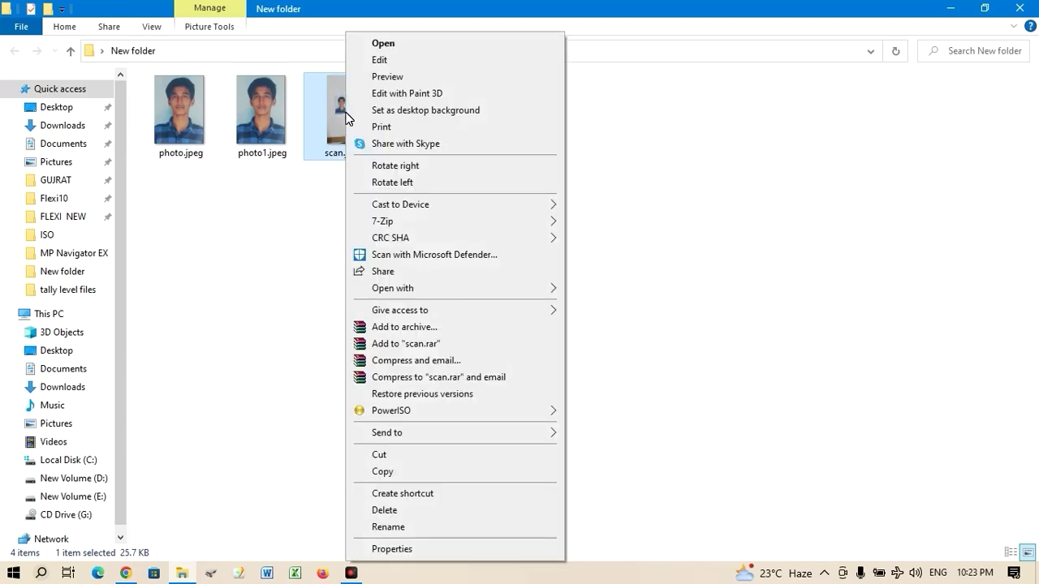
mouse_move(393, 288)
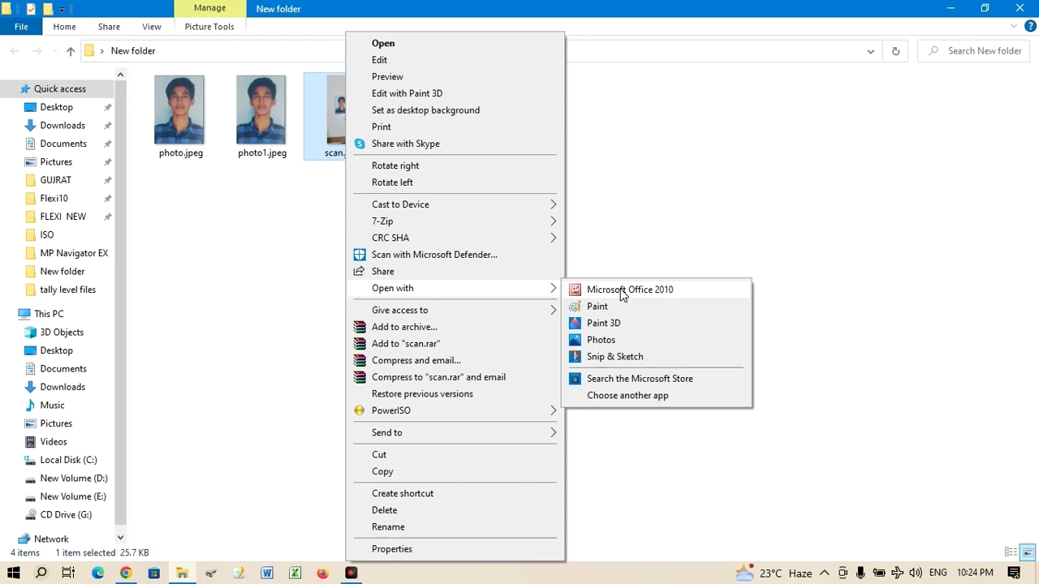
left_click(622, 290)
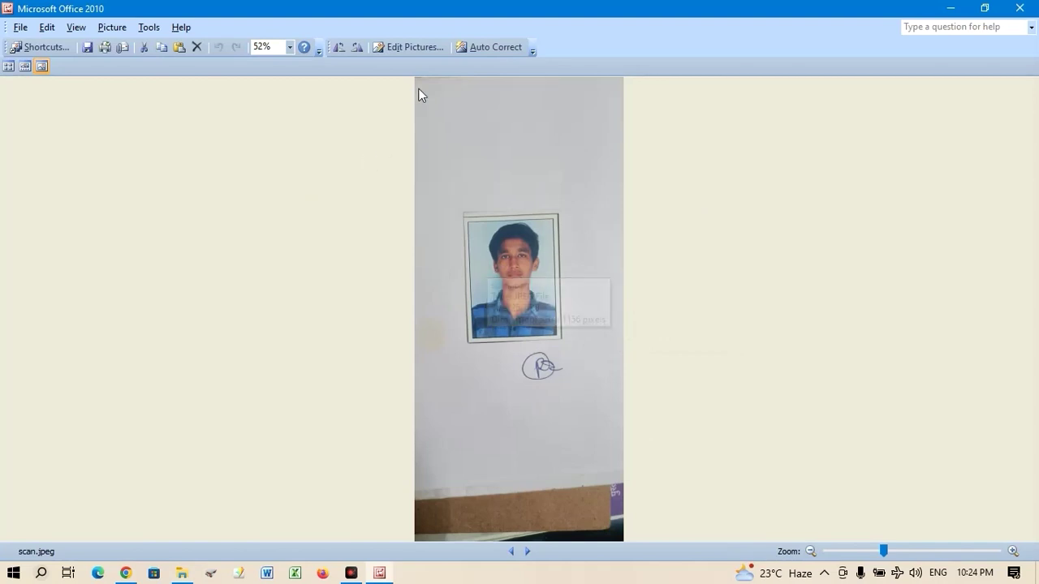
- Crop scan.jpeg to just the passport portrait, leaving 306 x 358 pixels
left_click(402, 46)
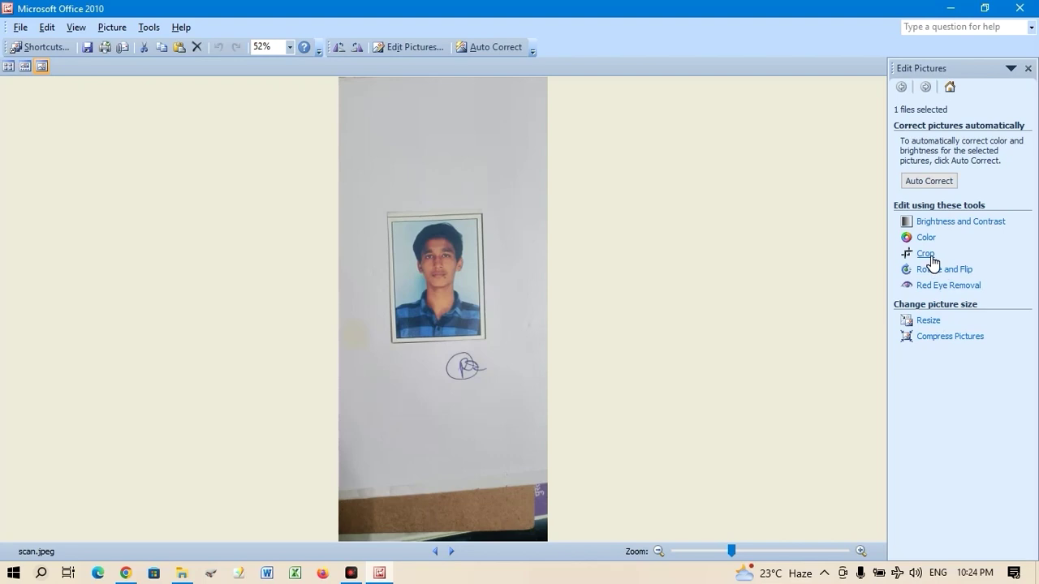
left_click(927, 255)
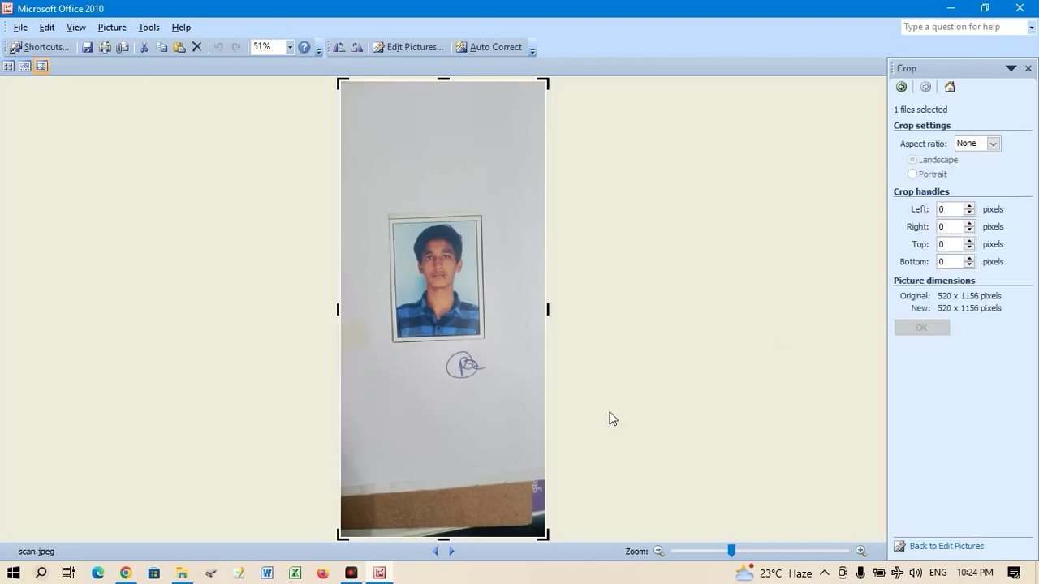
left_click_drag(547, 536, 503, 349)
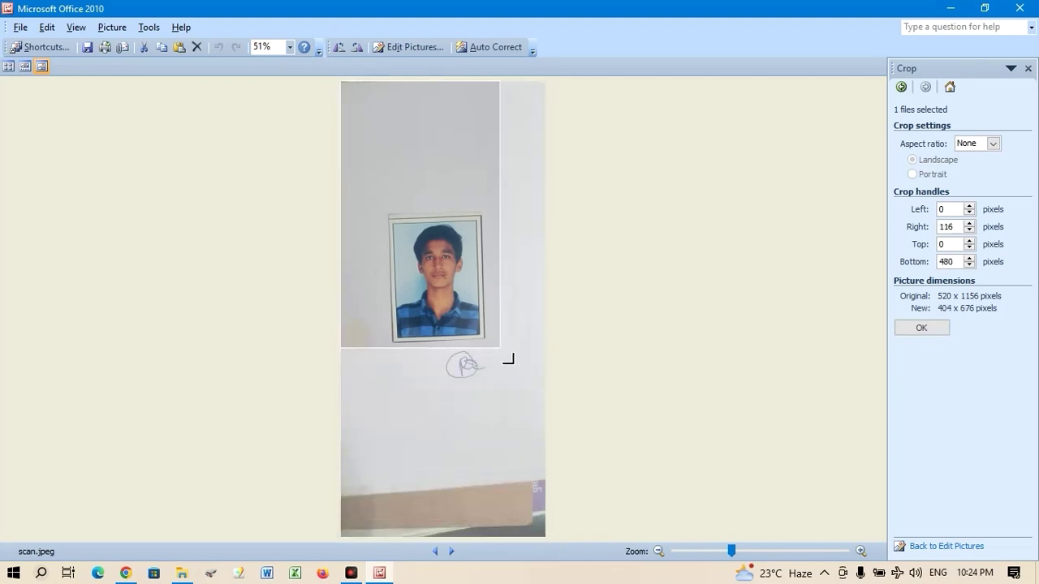
mouse_move(340, 82)
left_mouse_down()
mouse_move(385, 210)
mouse_move(378, 205)
left_mouse_up()
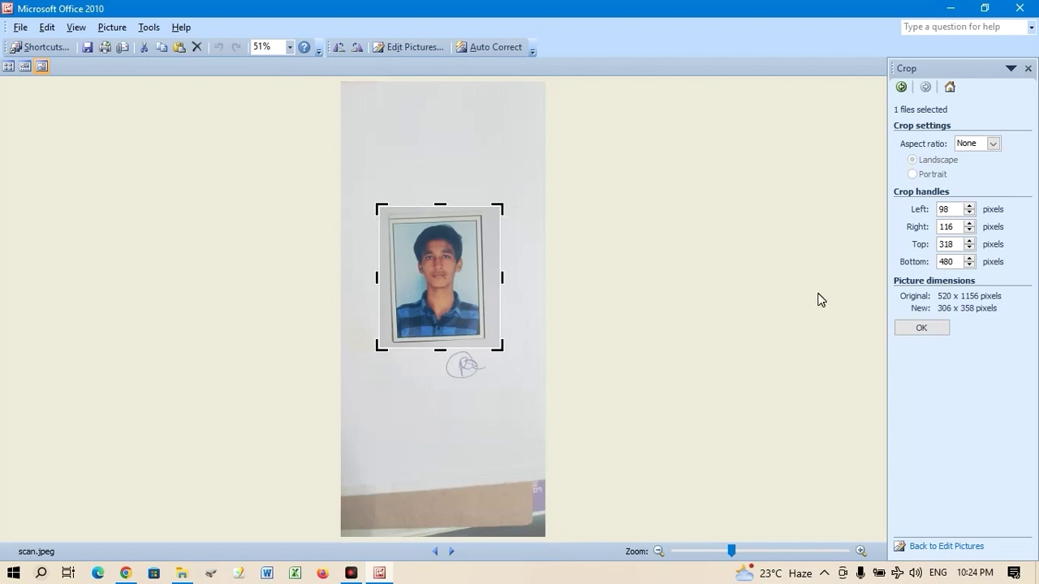
left_click(920, 329)
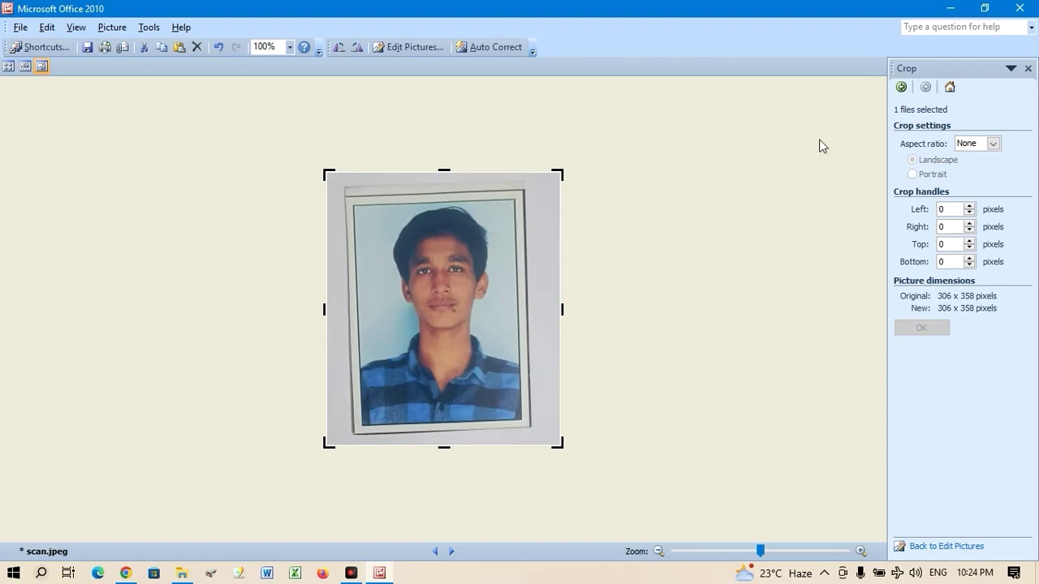
left_click(901, 86)
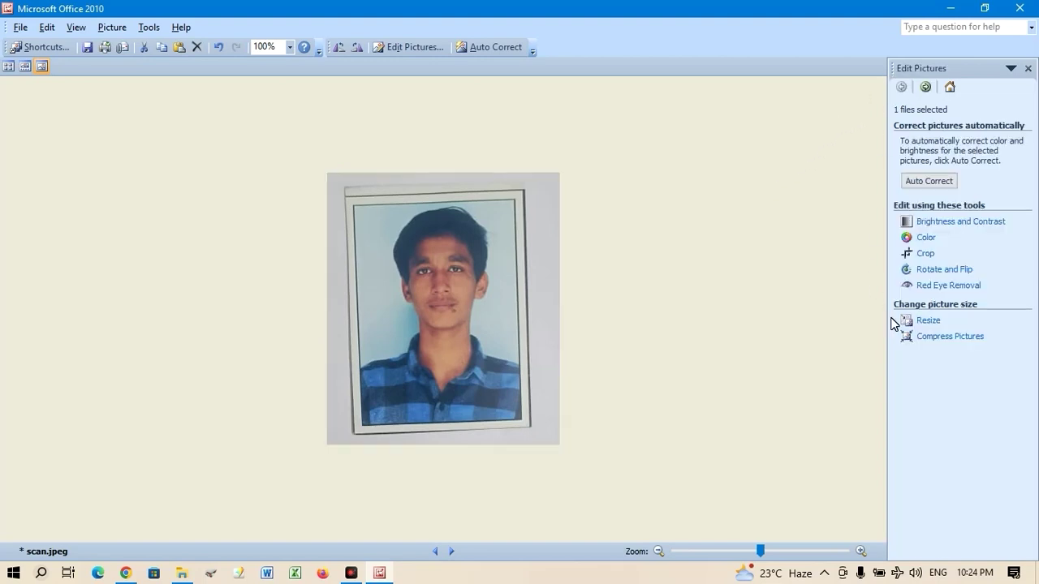
- Straighten the photo by rotating it 2 degrees
left_click(938, 269)
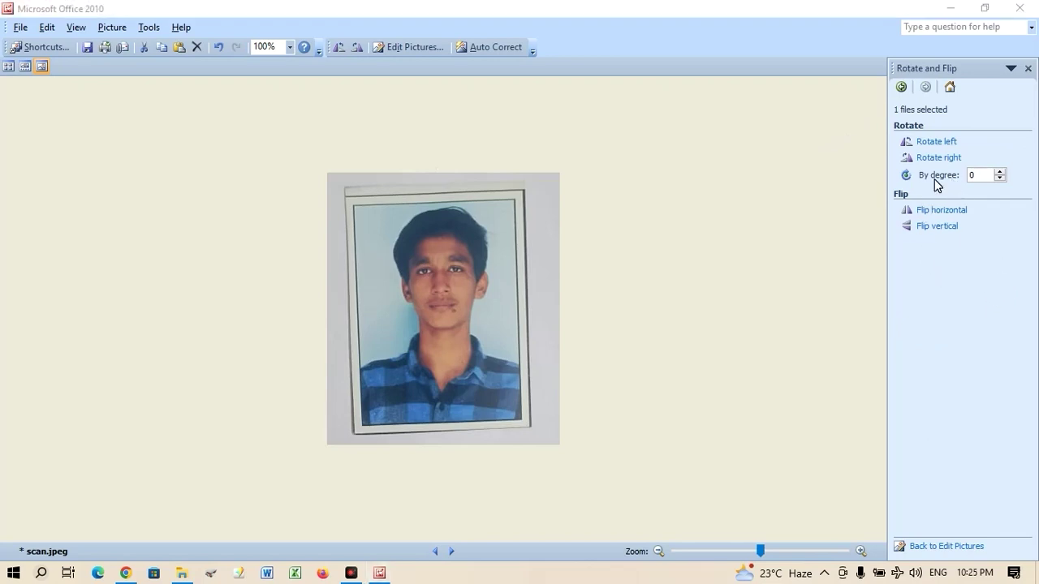
left_click(1000, 173)
left_click(1000, 172)
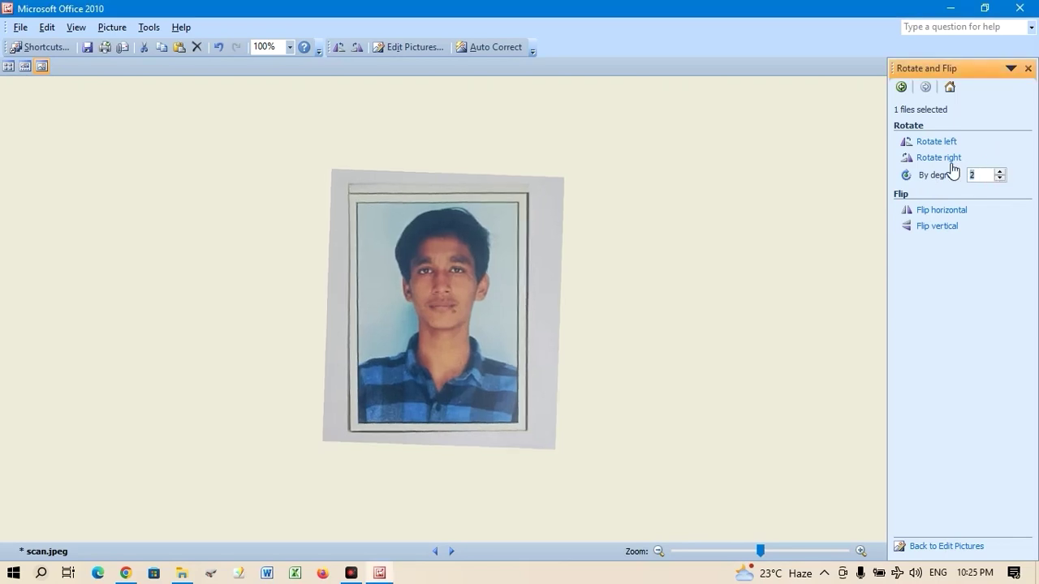
left_click(900, 87)
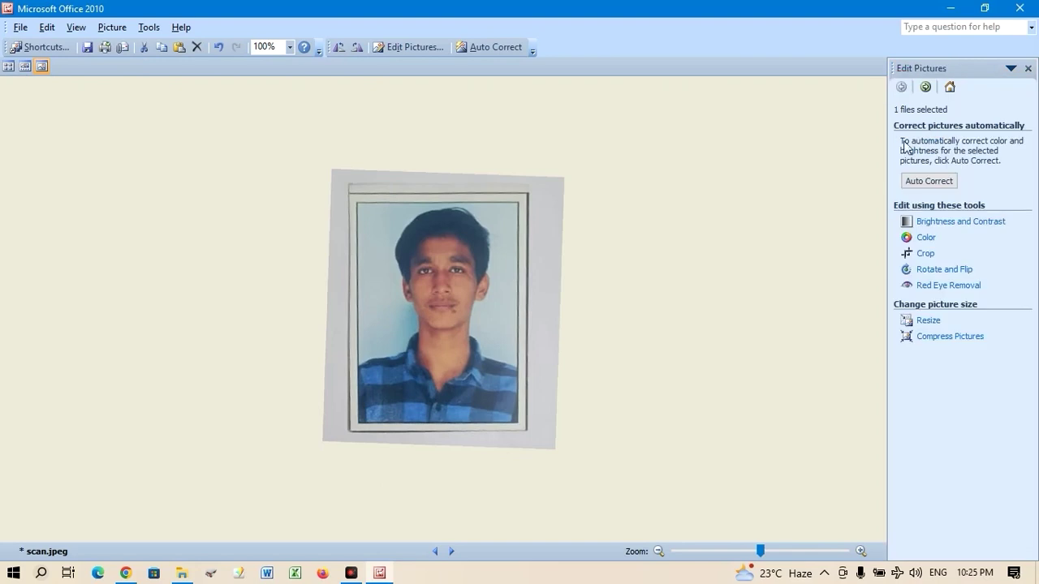
- Crop the white border off all four sides, leaving 209 x 290 pixels
left_click(921, 254)
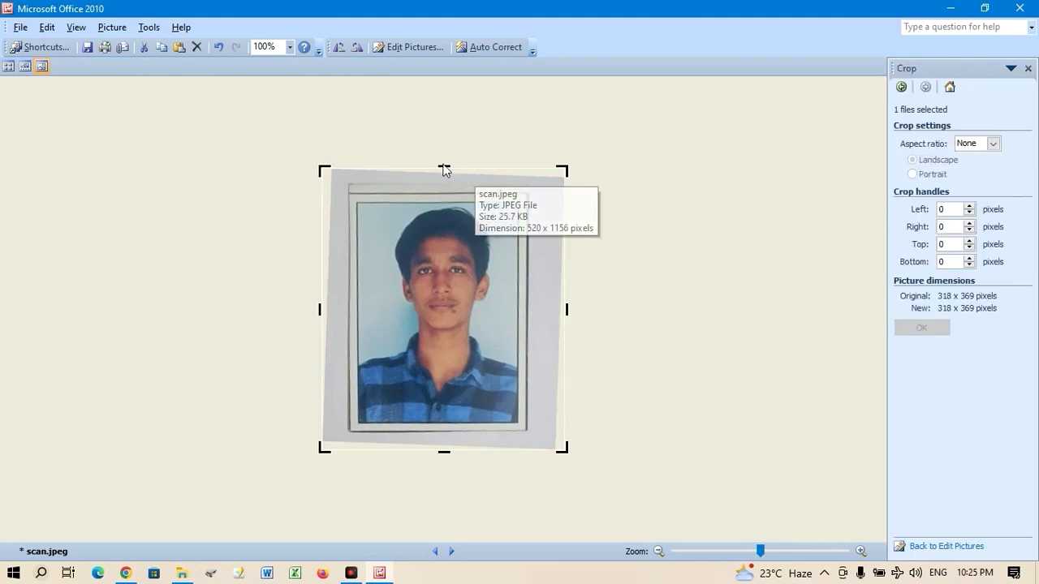
left_click_drag(444, 170, 451, 206)
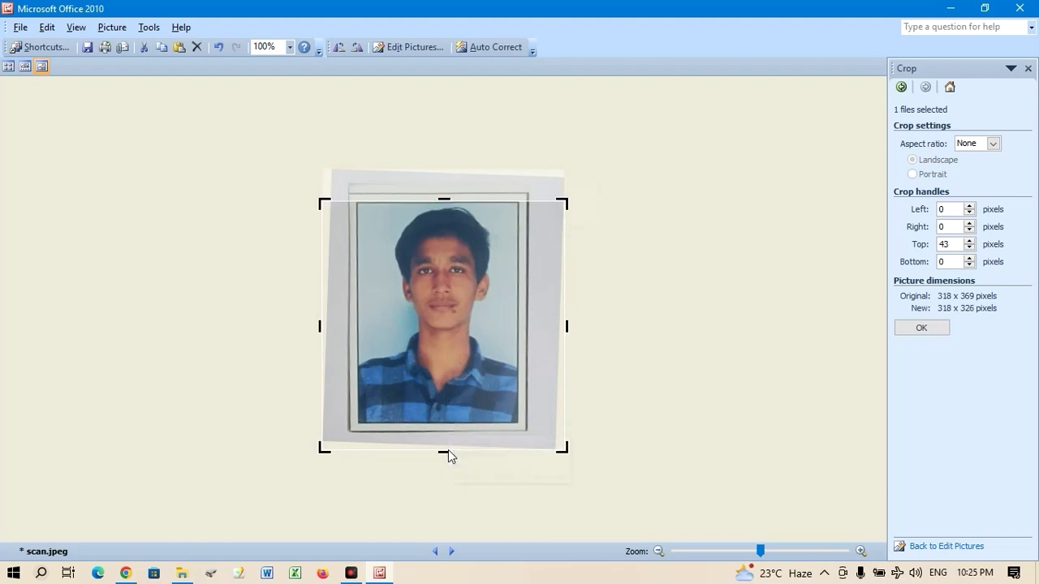
left_click_drag(449, 453, 458, 429)
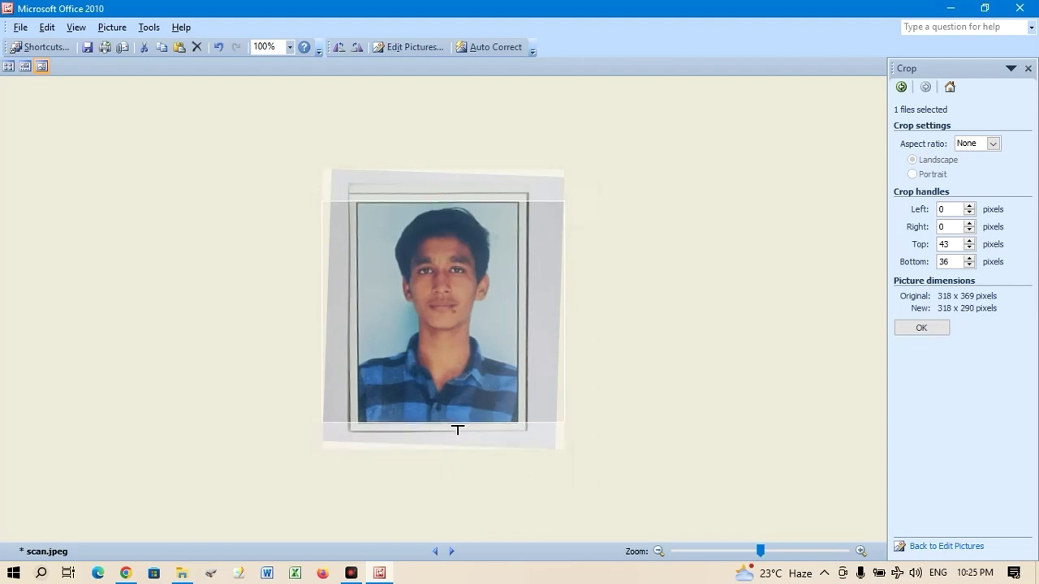
left_click_drag(566, 320, 519, 322)
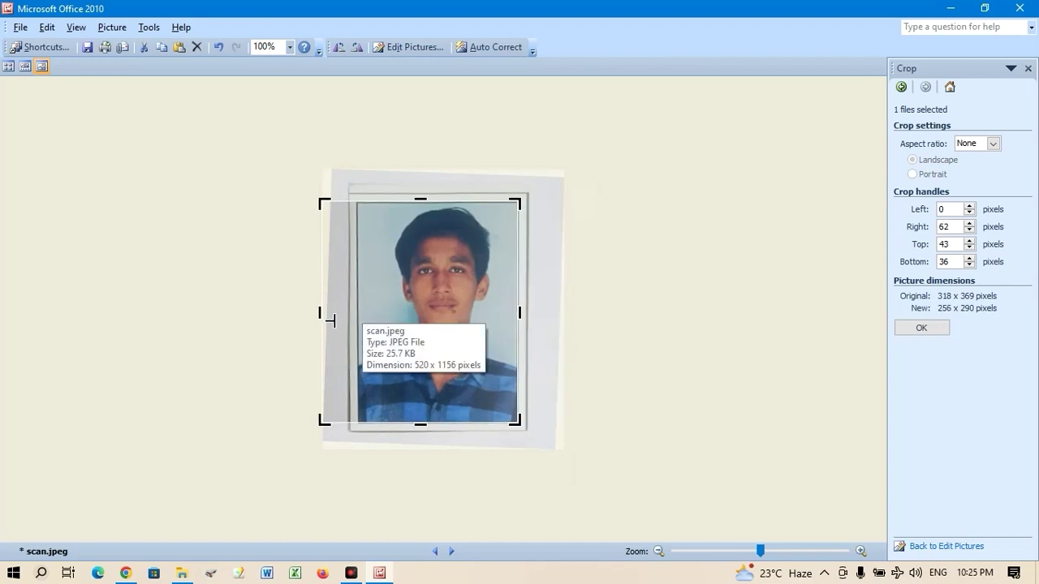
left_click_drag(329, 321, 366, 321)
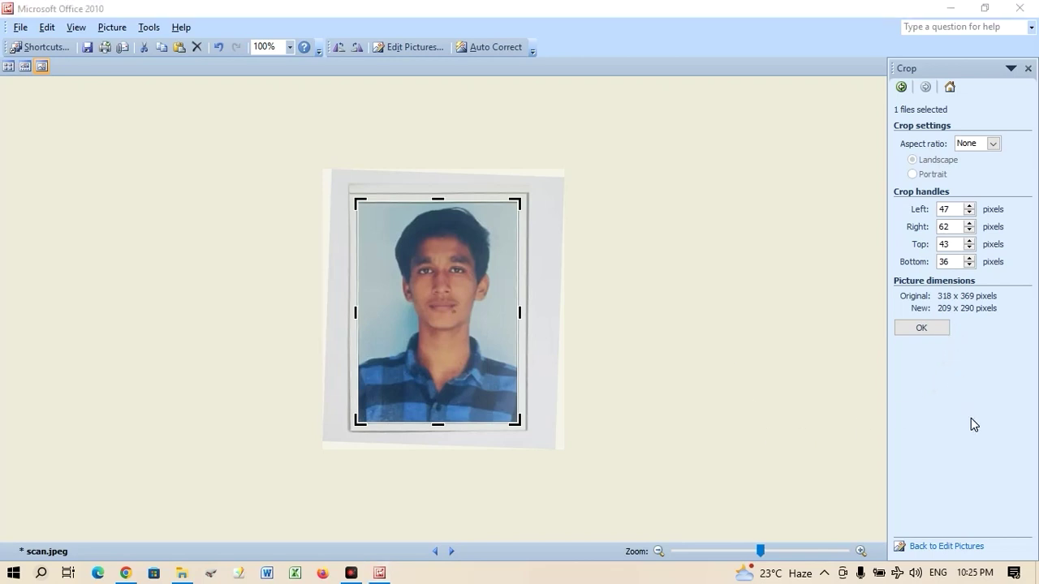
left_click(920, 328)
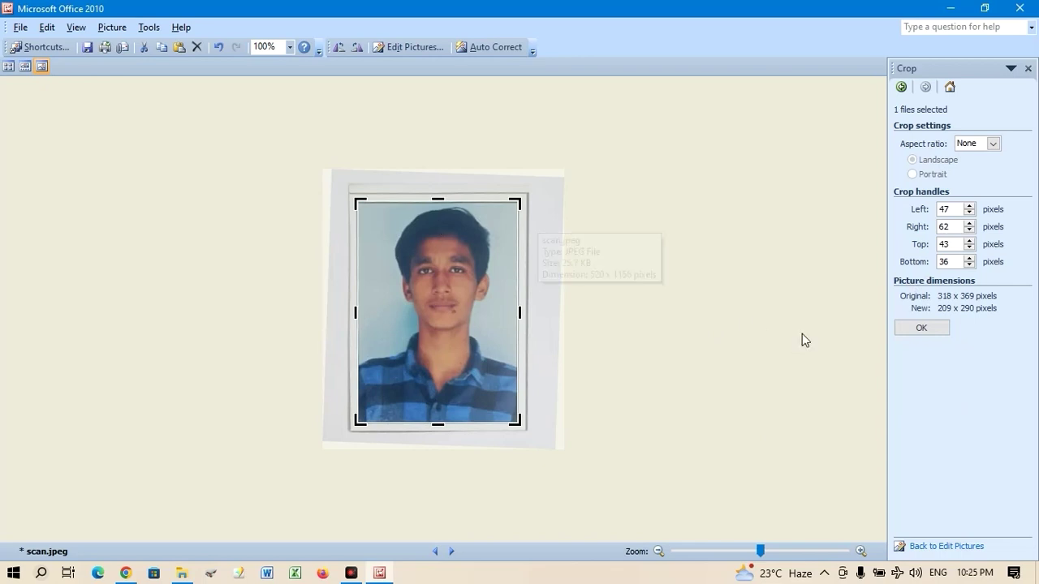
left_click(910, 328)
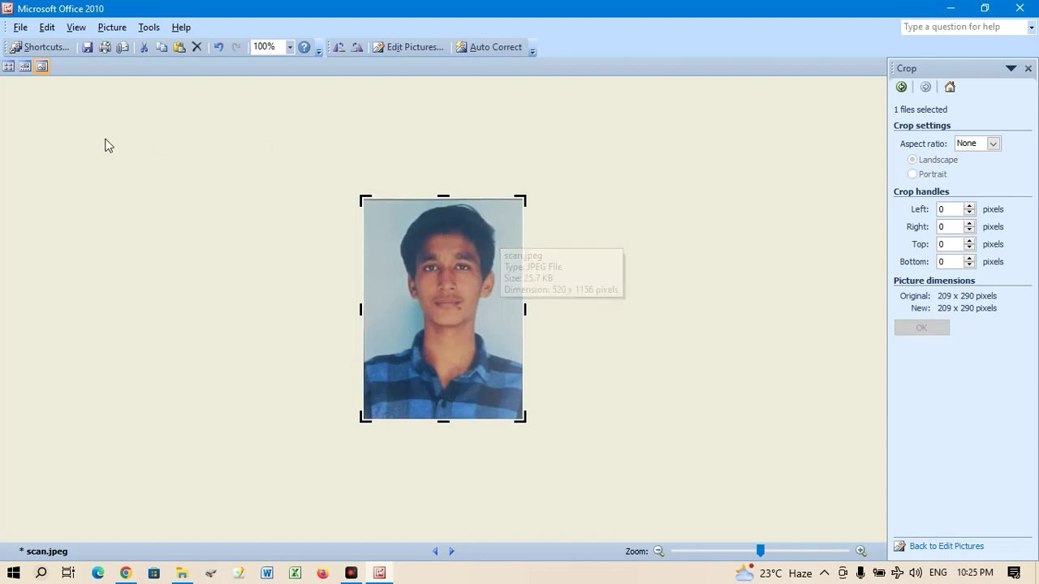
left_click(21, 28)
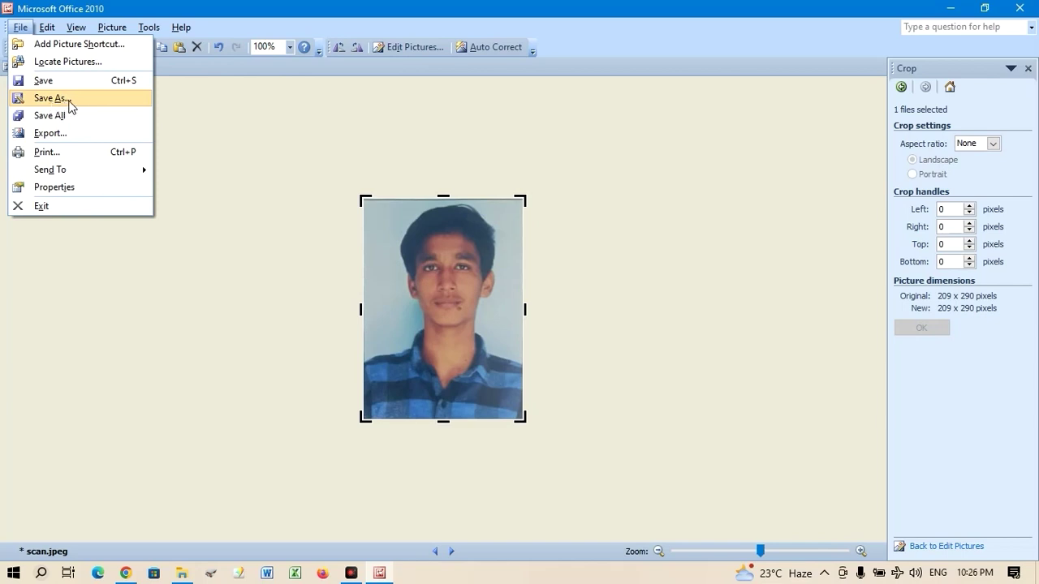
- Save the straightened portrait as a new JPEG named photo2 in New folder
left_click(67, 103)
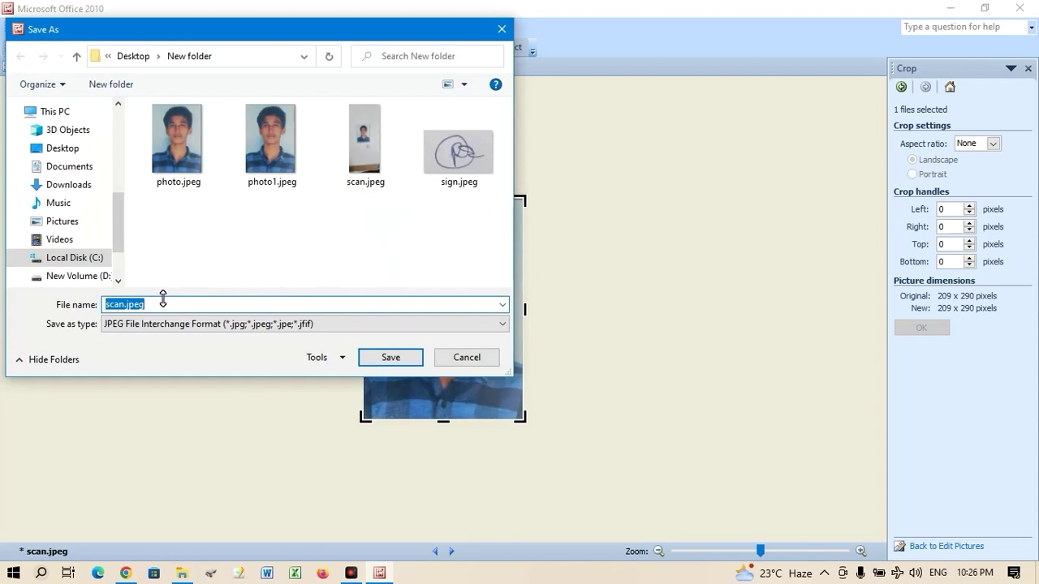
type("photo")
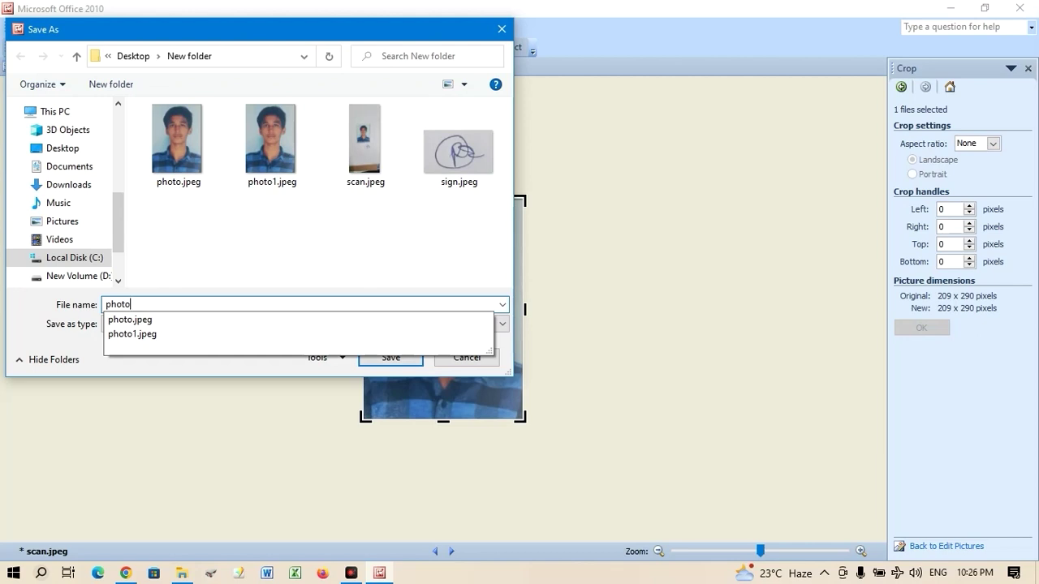
type("2")
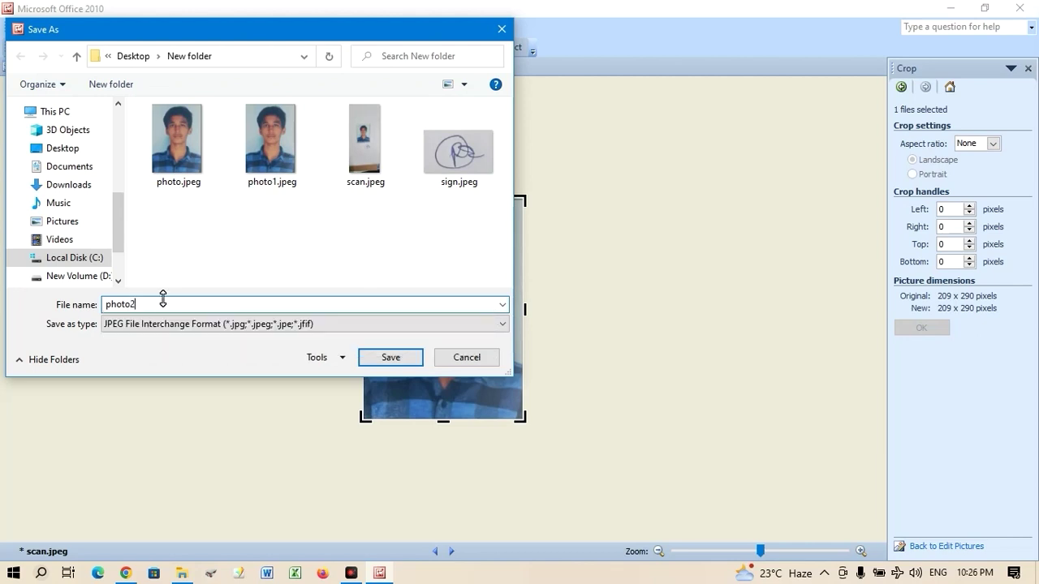
left_click(389, 362)
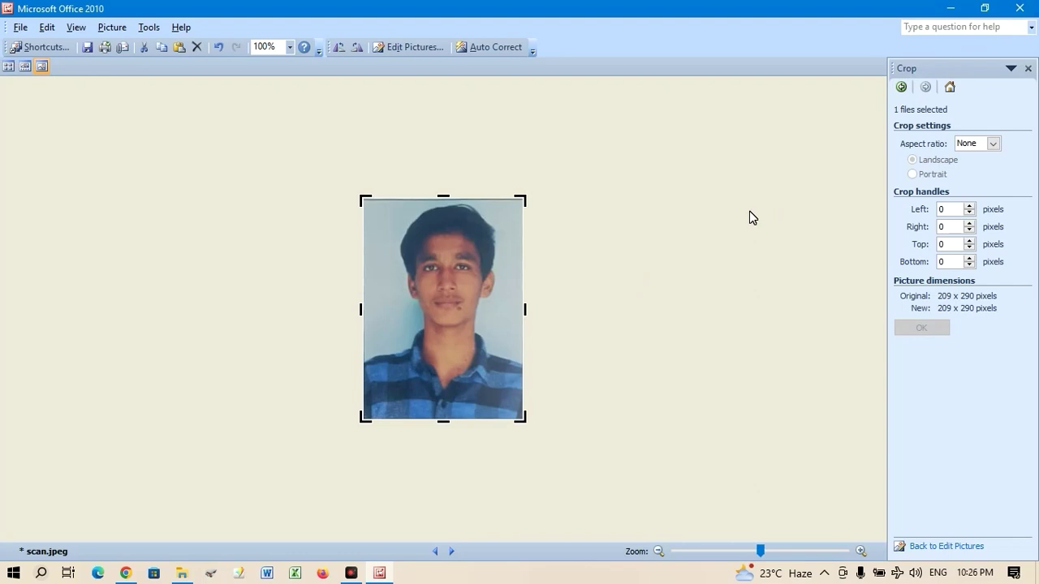
- Undo the photo edits and recrop the full scan to the signature, 132 x 88 pixels
key("ctrl+z")
key("ctrl+z")
key("ctrl+z")
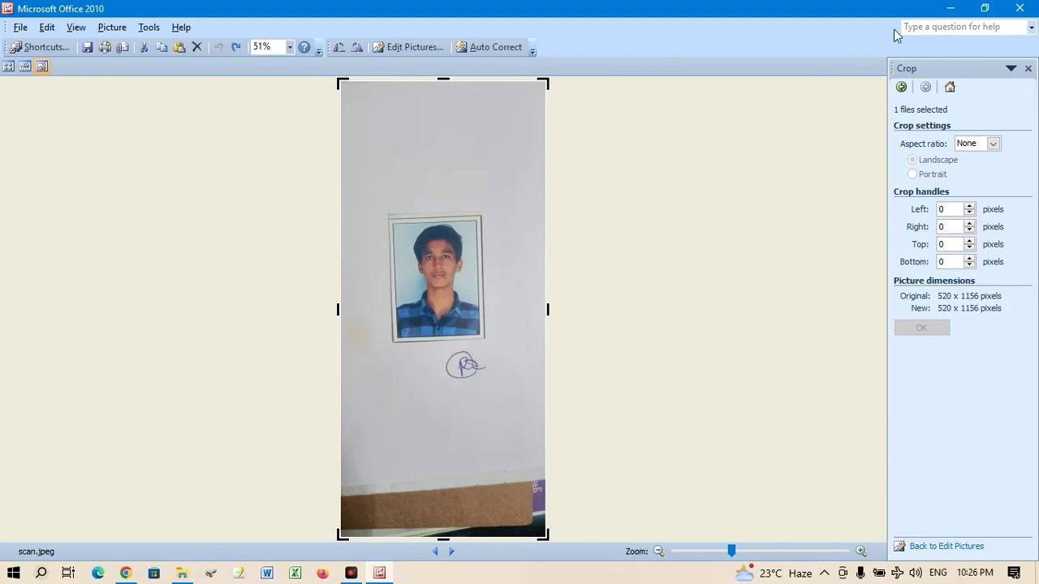
left_click(901, 87)
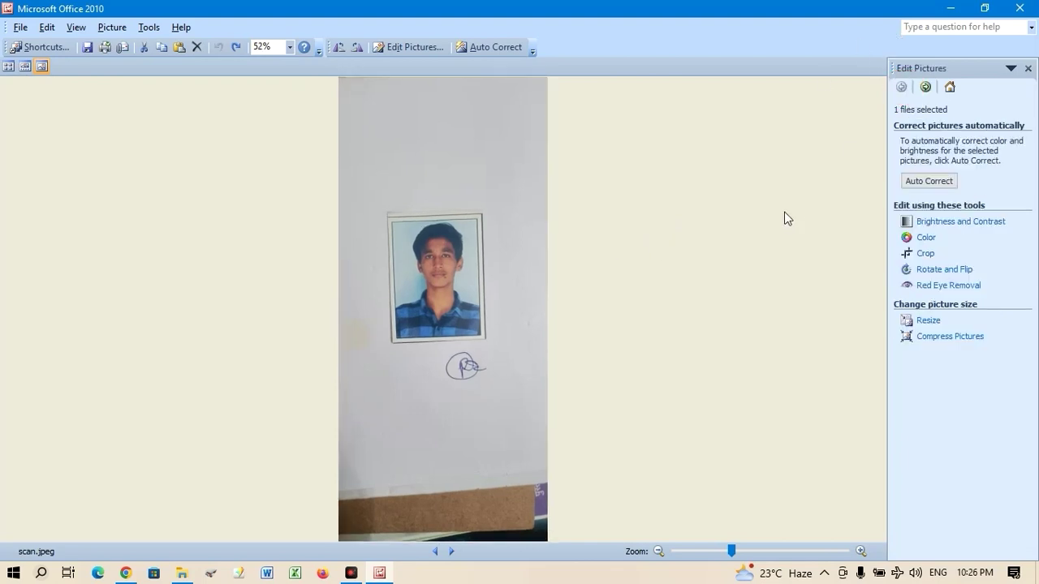
left_click(926, 254)
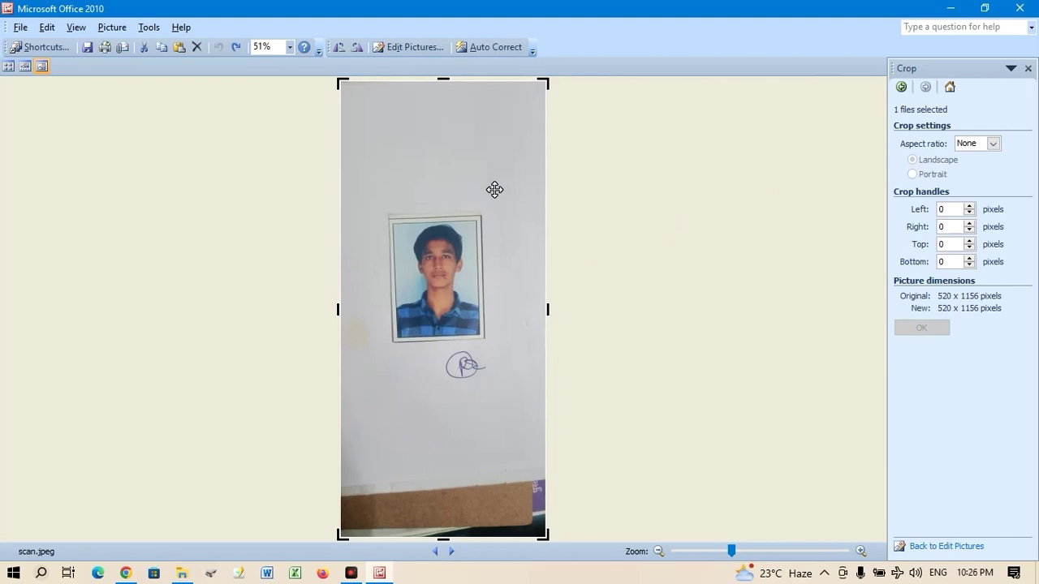
left_click_drag(340, 81, 441, 349)
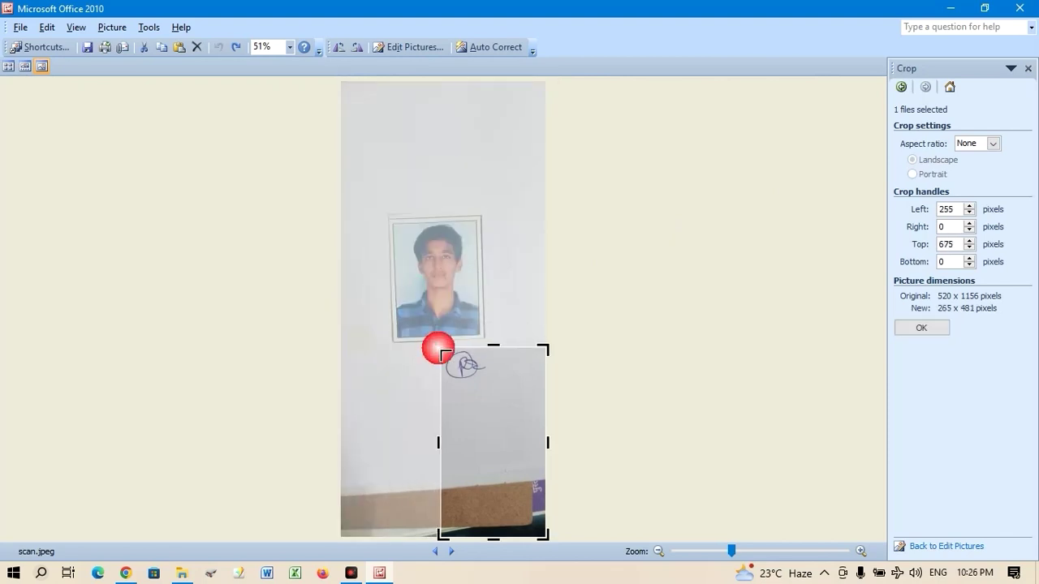
left_click_drag(546, 538, 509, 397)
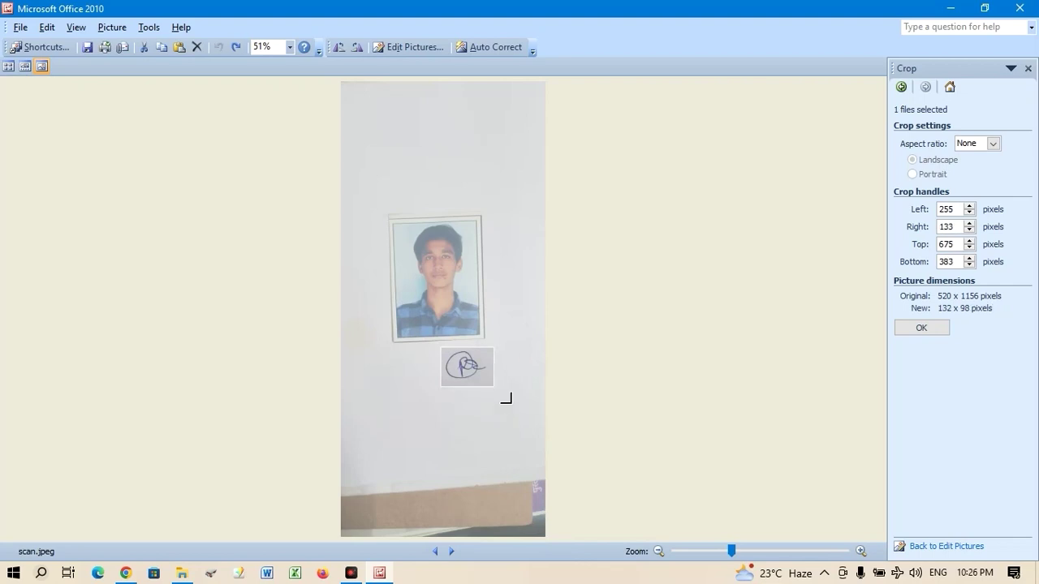
left_click(909, 329)
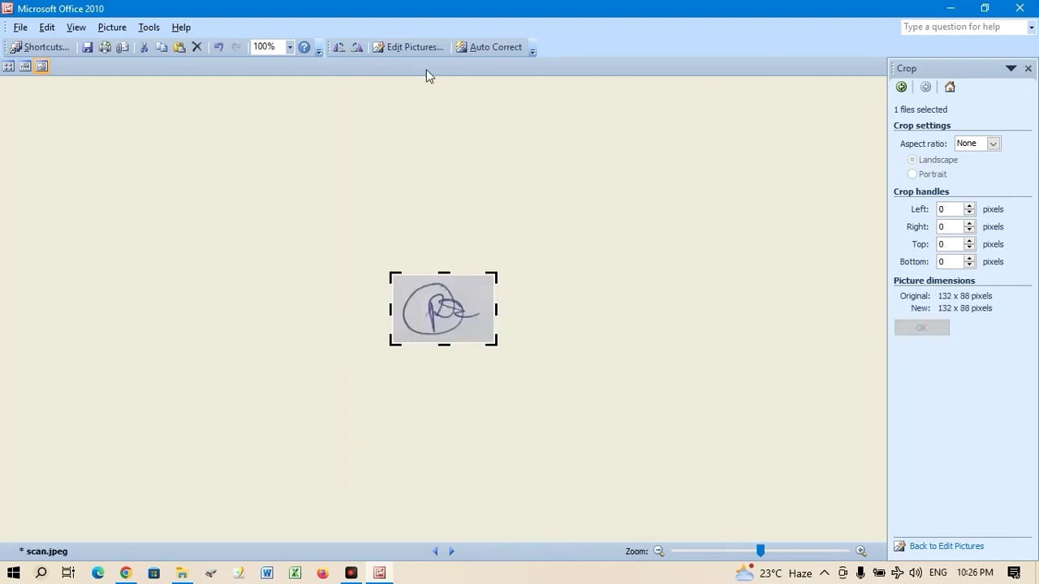
- Save the signature crop as sign1.jpeg in New folder, then close Picture Manager
left_click(20, 26)
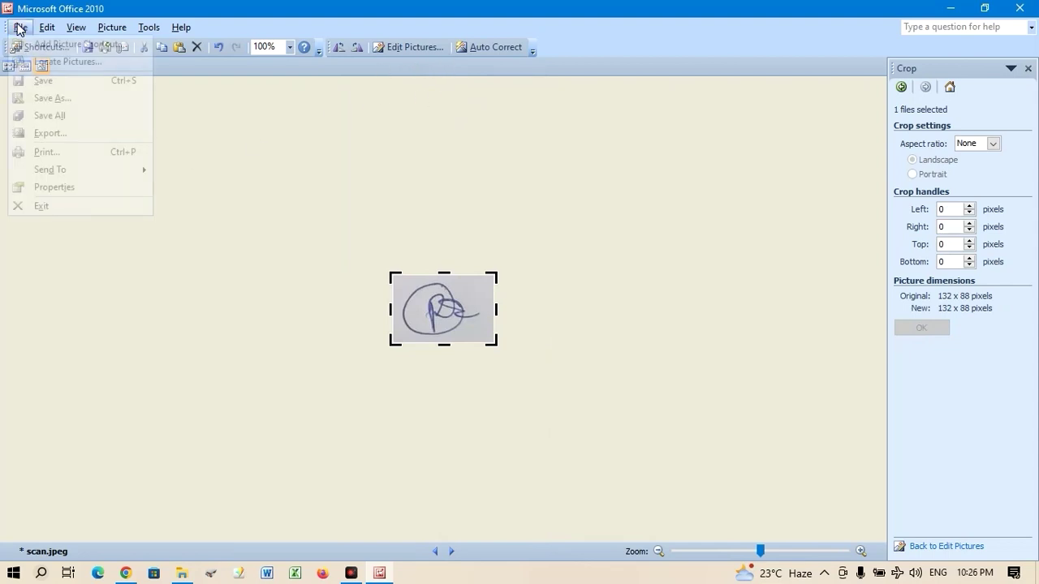
left_click(52, 98)
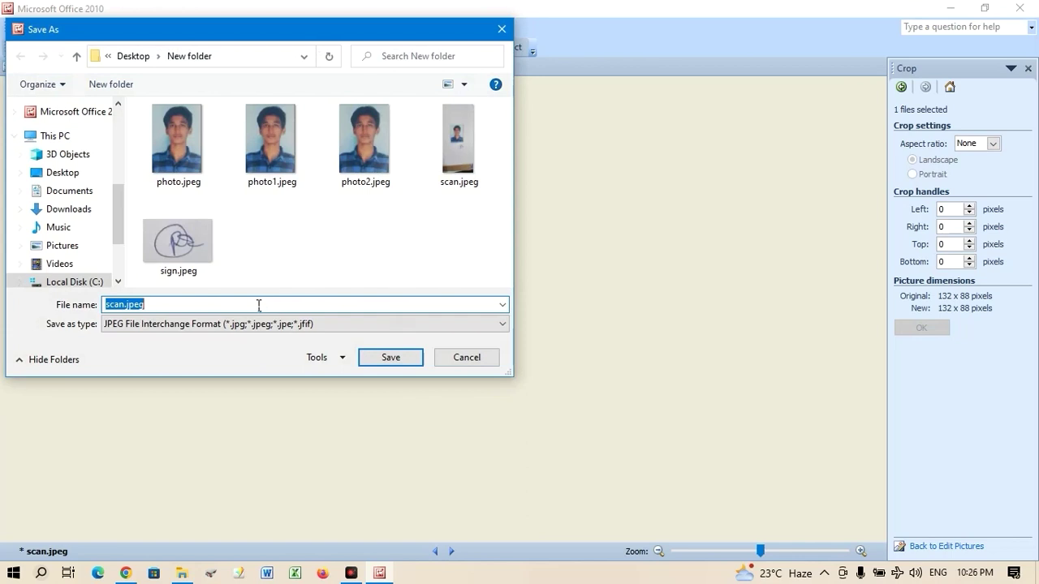
type("sign")
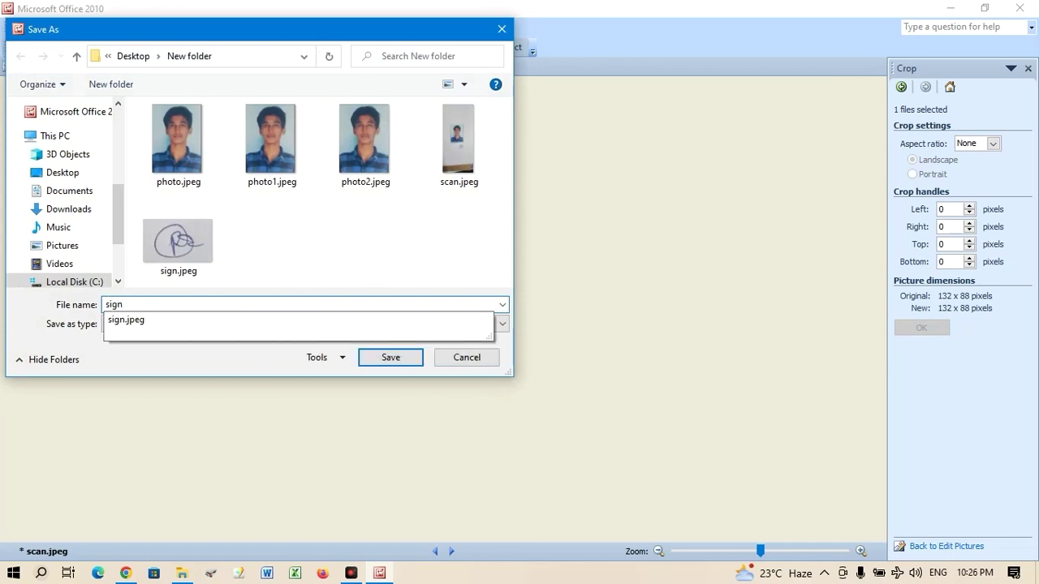
type("1")
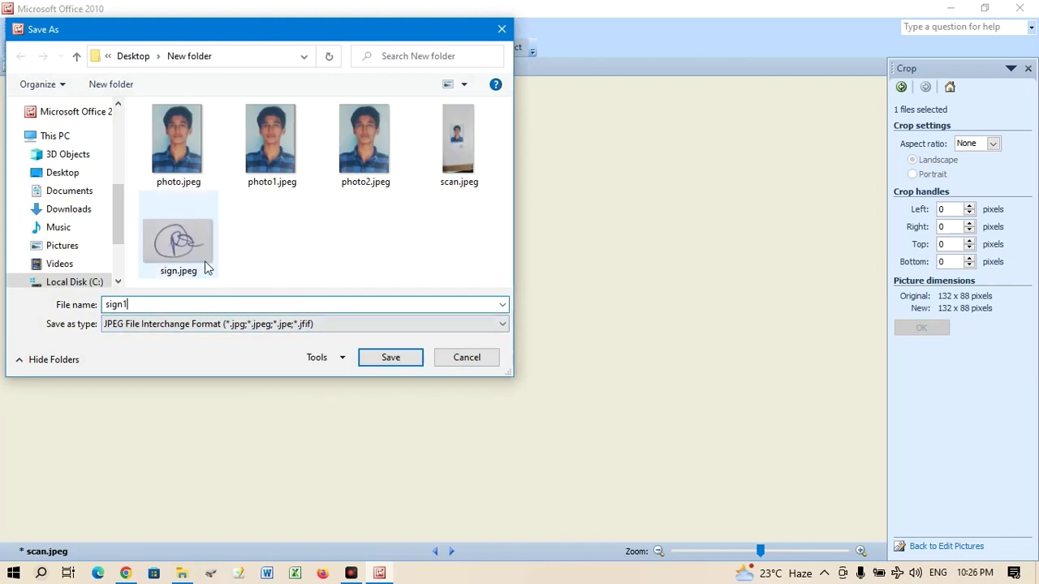
left_click(393, 360)
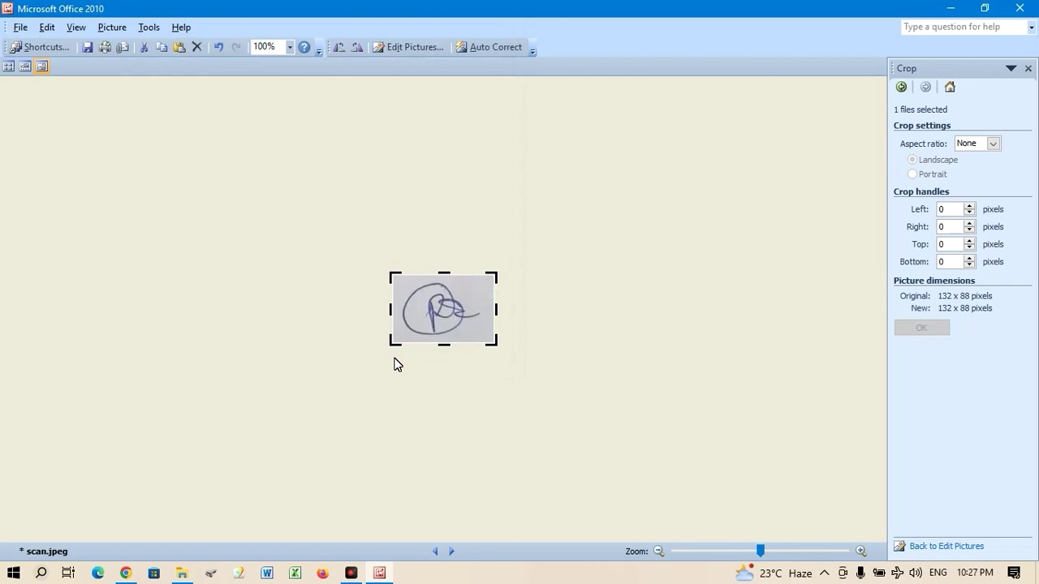
left_click(1026, 9)
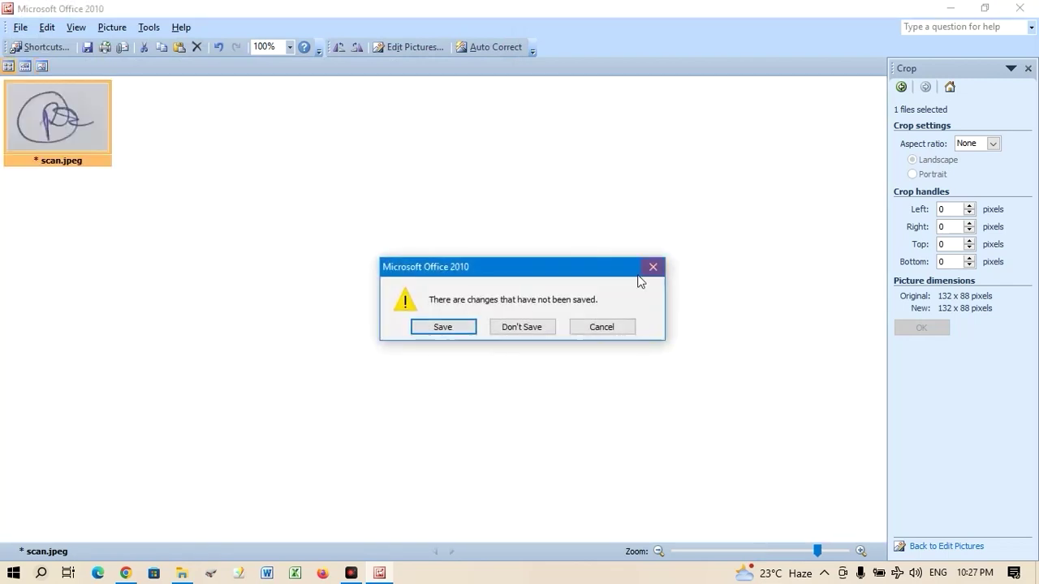
- Discard the scan.jpeg changes and open photo2.jpeg's context menu in File Explorer
left_click(520, 327)
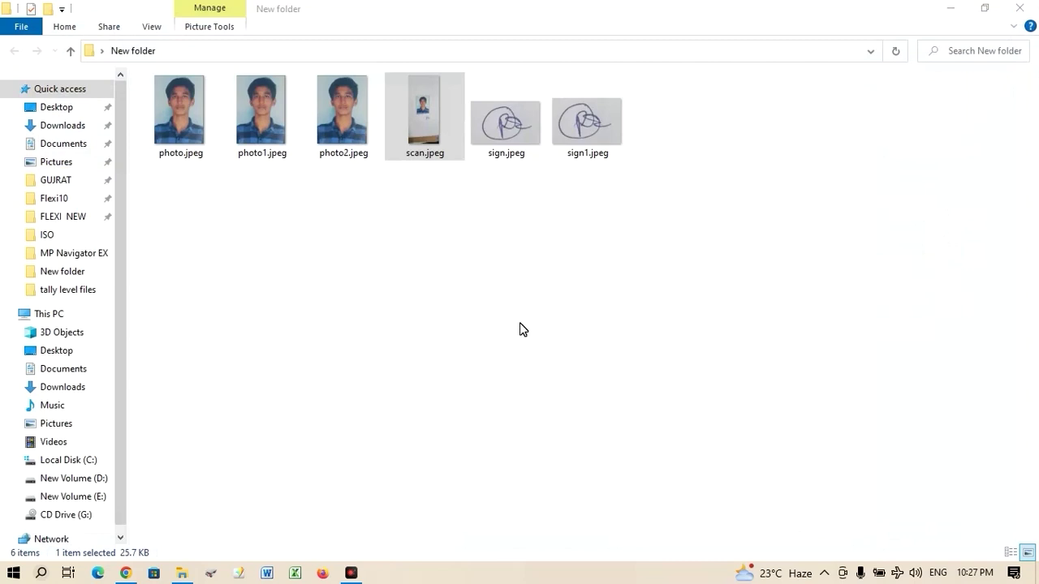
left_click(414, 266)
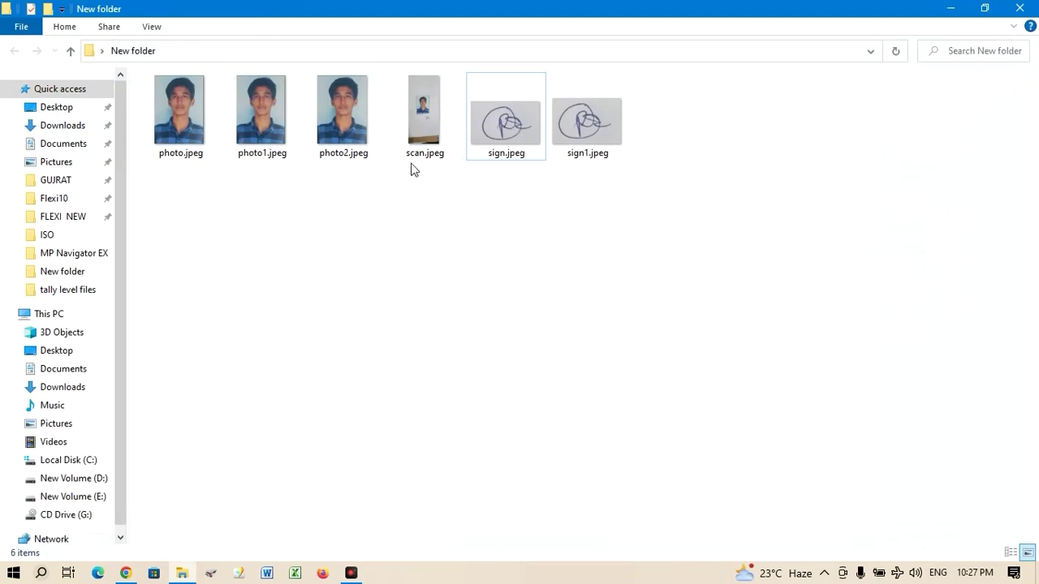
mouse_move(341, 113)
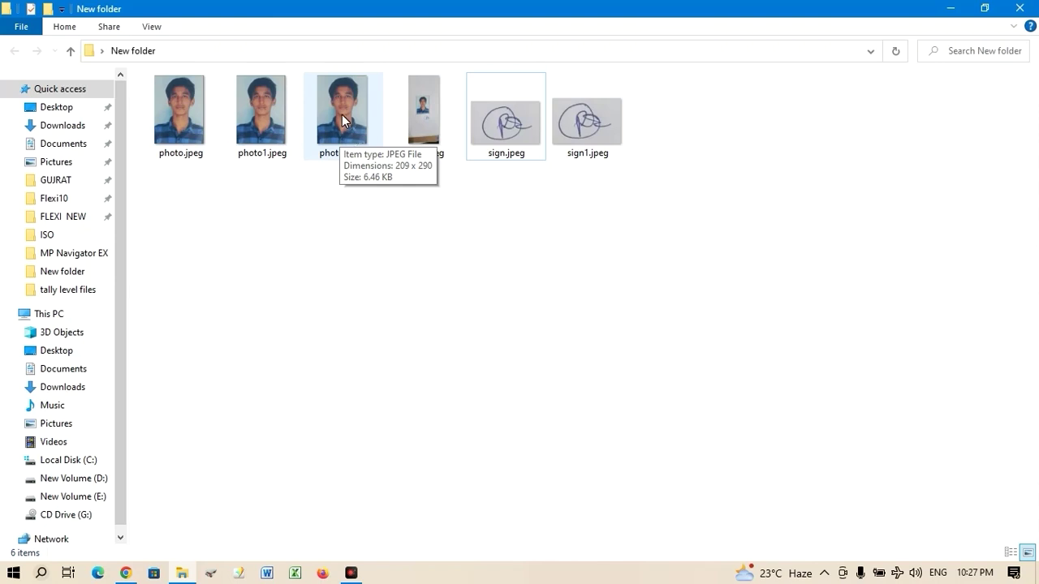
left_click(341, 119)
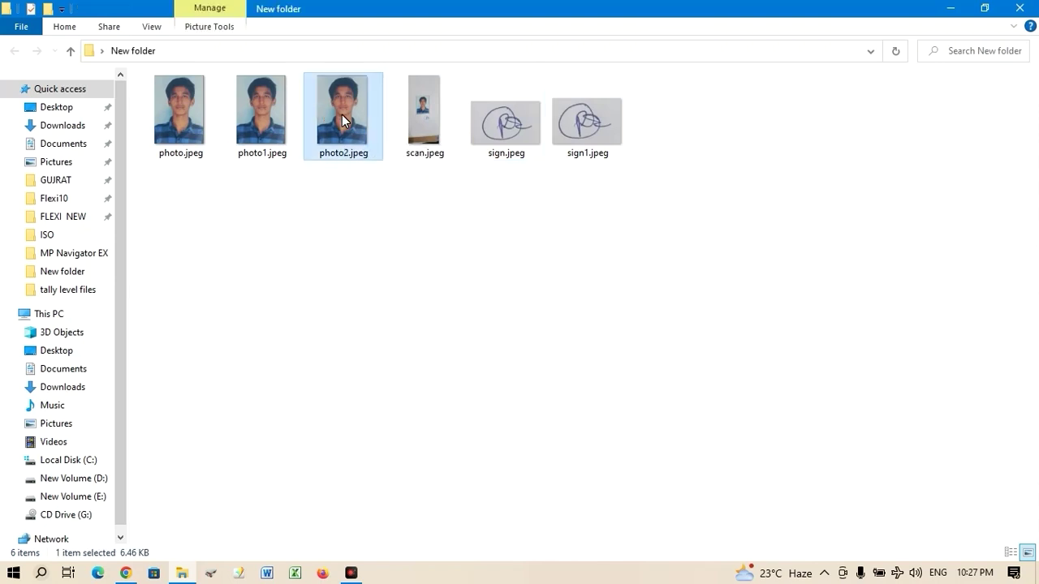
right_click(342, 119)
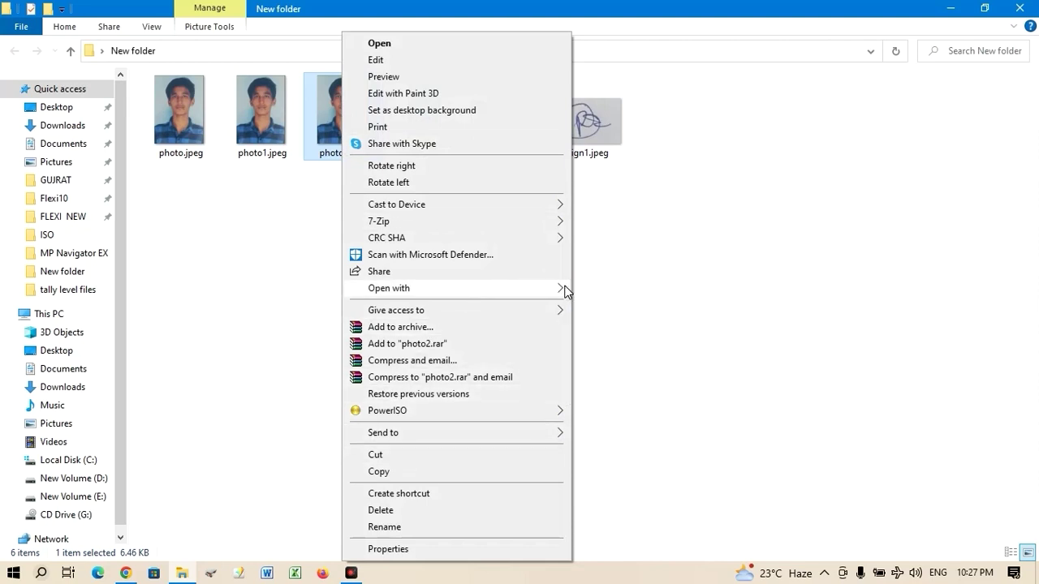
- Open photo2.jpeg in Picture Manager and resize it to custom 1024 x 768, giving 738 x 1024
mouse_move(455, 289)
left_click(625, 294)
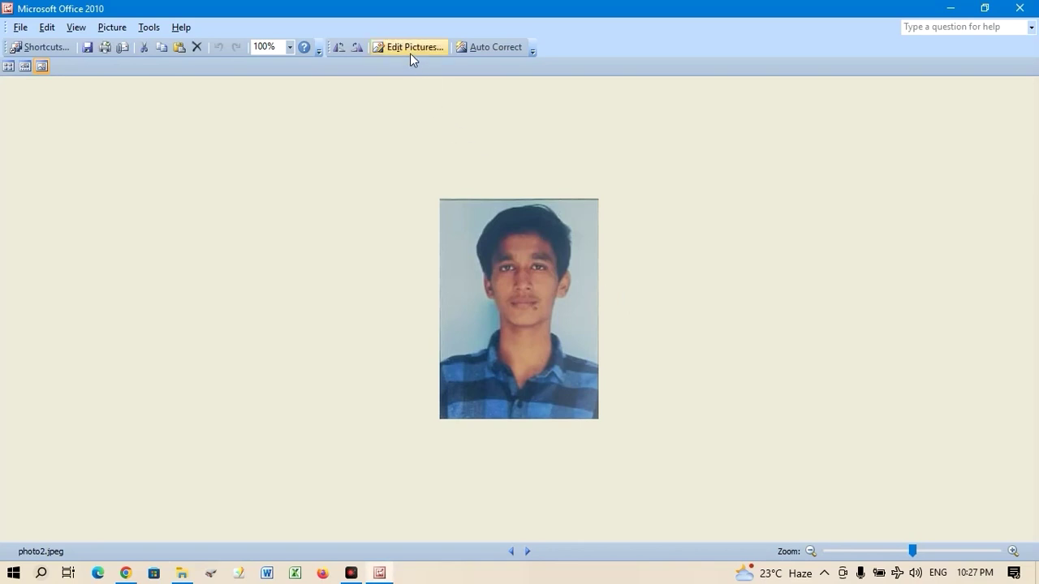
left_click(408, 47)
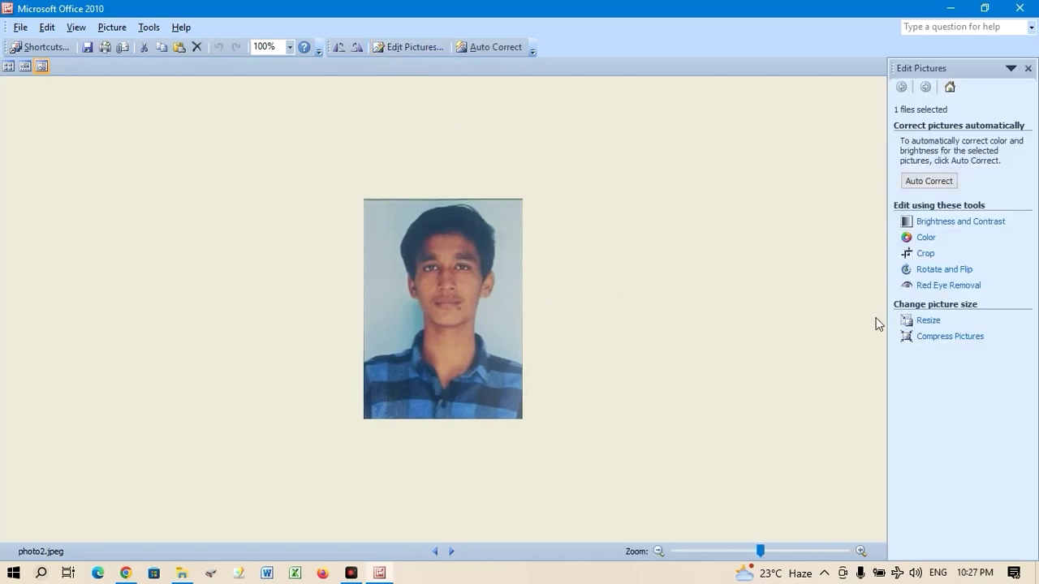
left_click(928, 322)
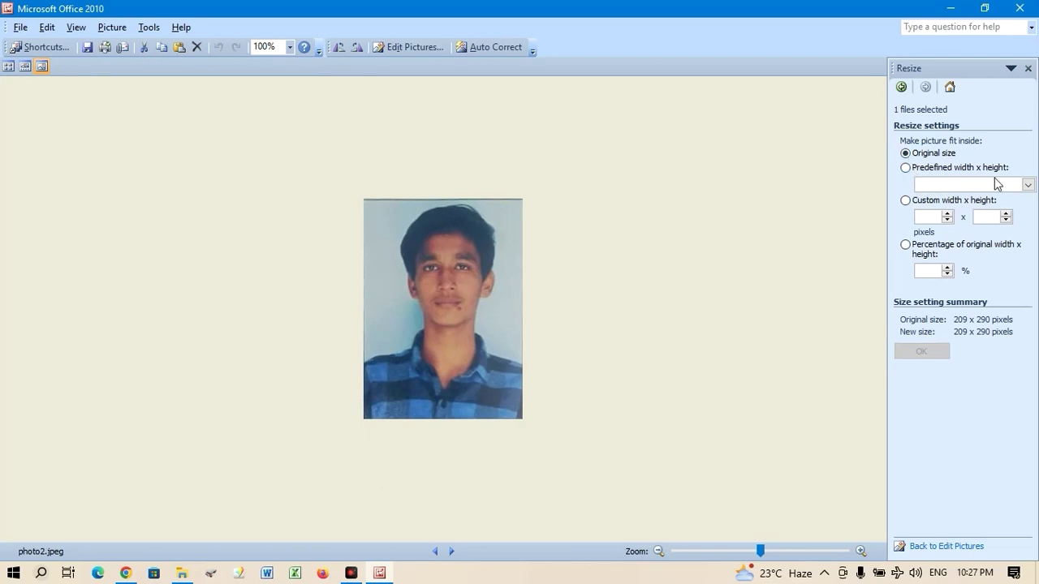
left_click(1027, 186)
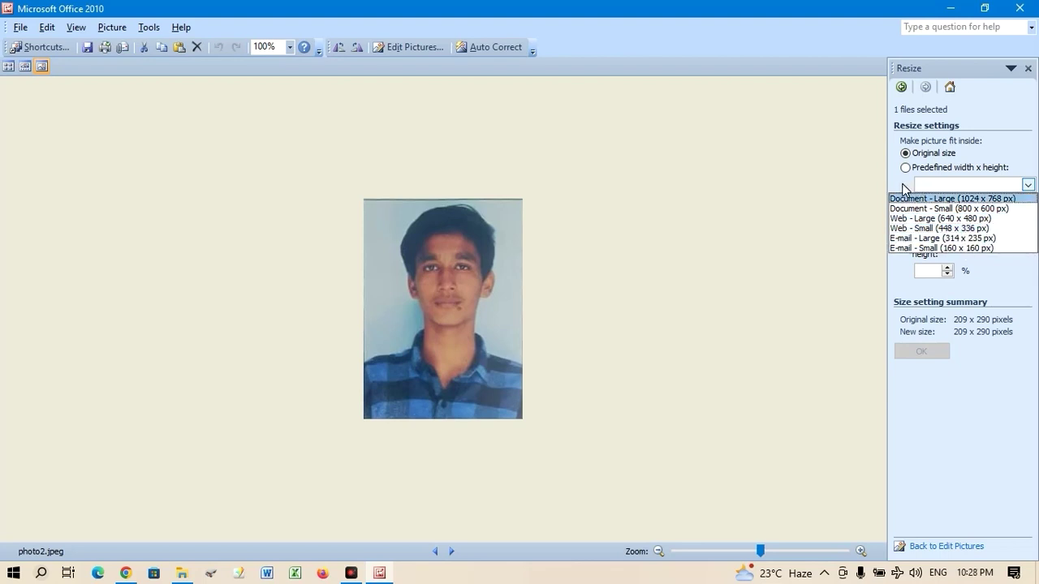
left_click(901, 184)
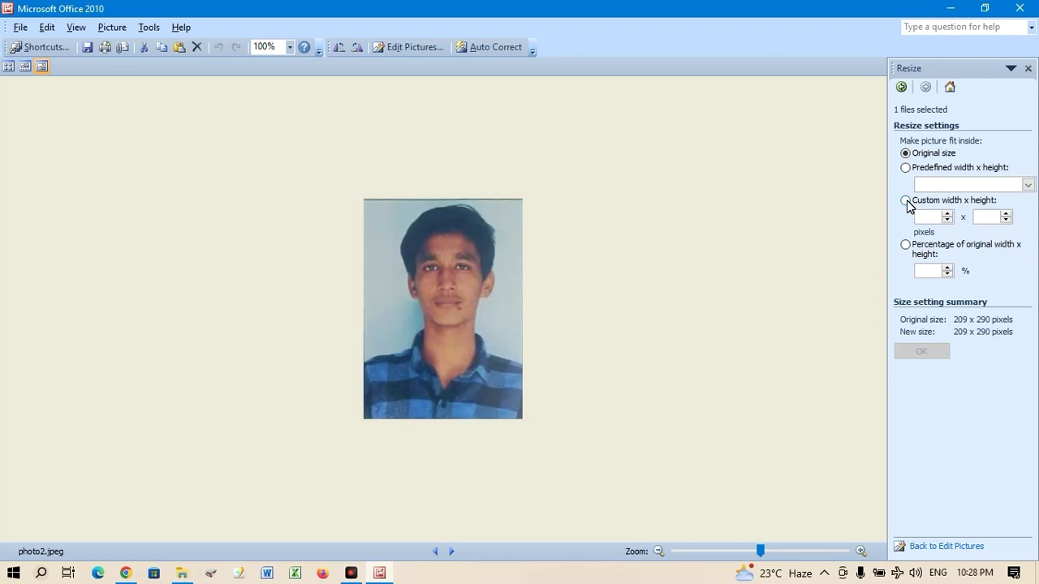
left_click(905, 200)
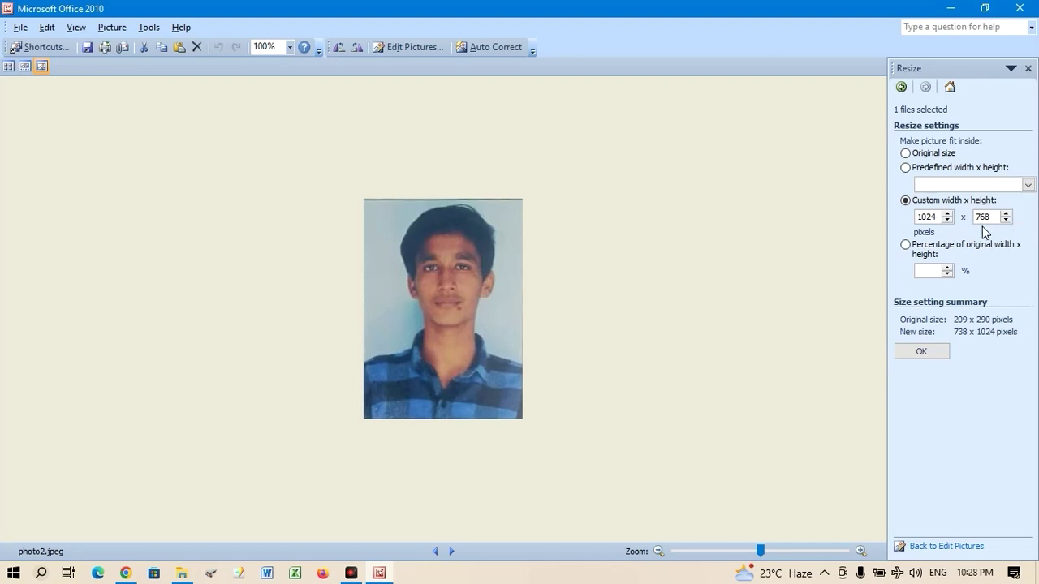
left_click(923, 352)
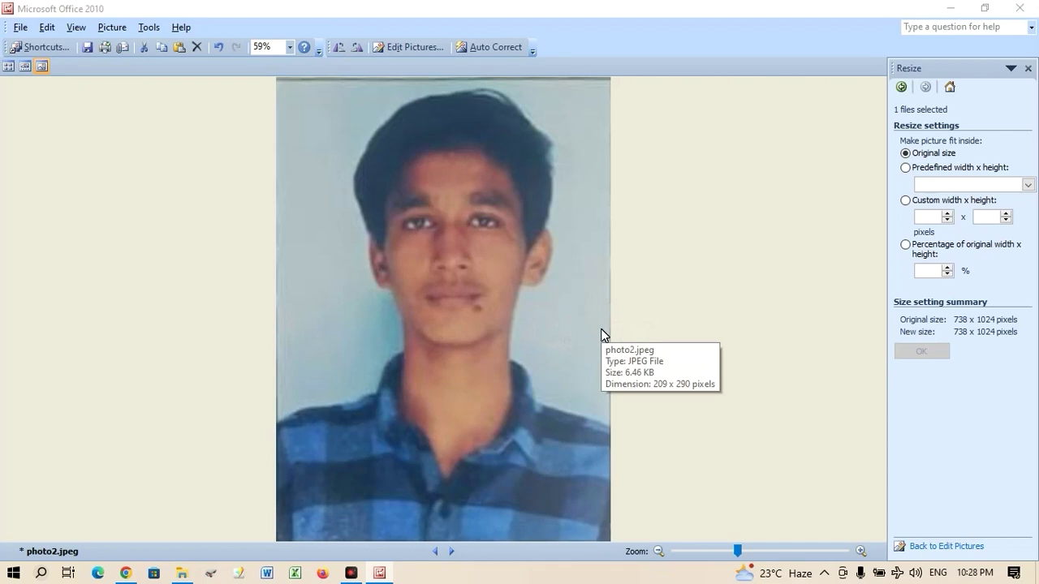
- Save the enlarged photo2.jpeg and shrink it to 70% of original size
key("ctrl+s")
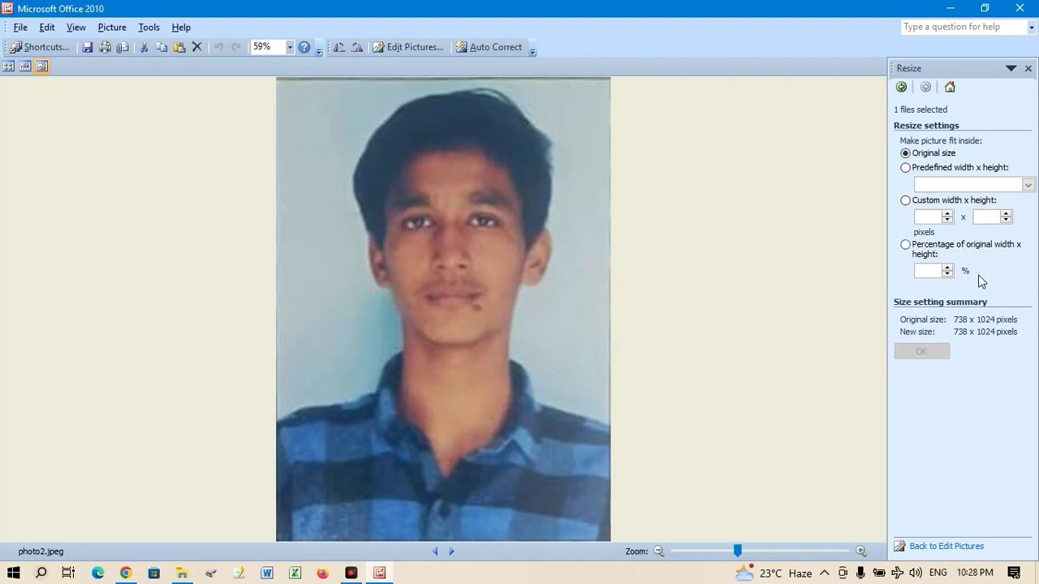
left_click(906, 246)
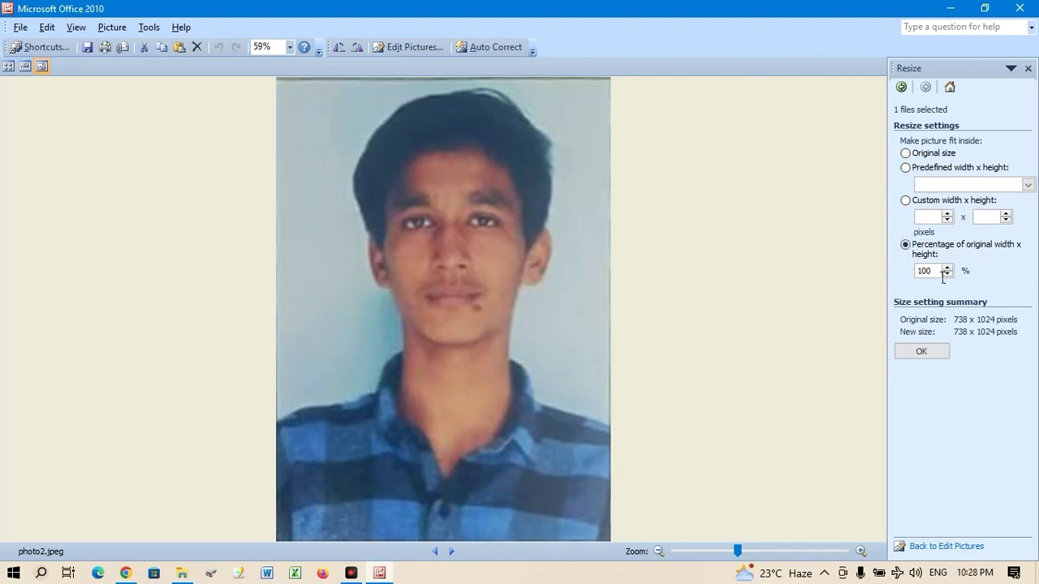
left_click_drag(942, 271, 906, 271)
type("70")
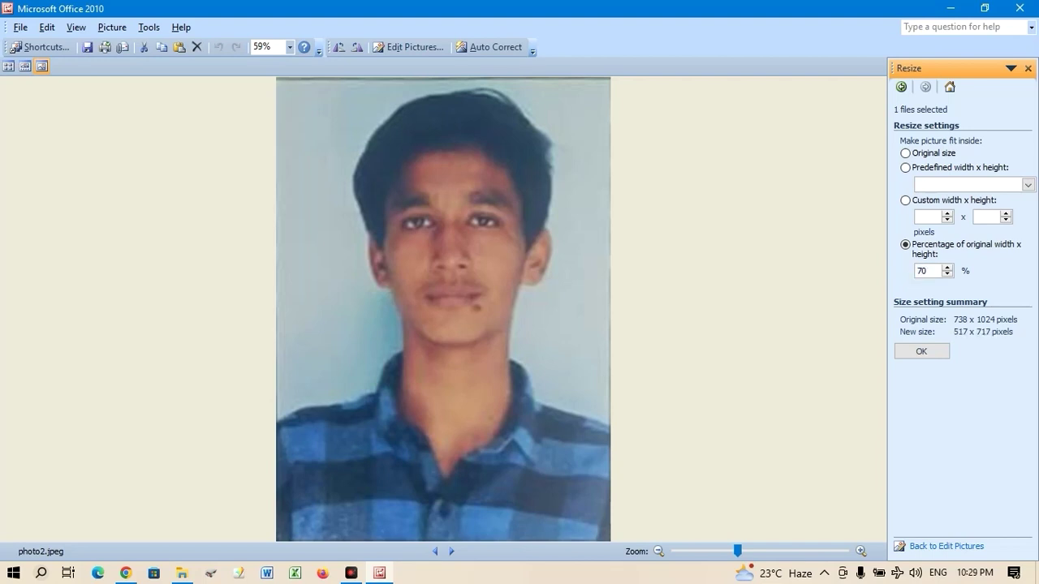
left_click(927, 351)
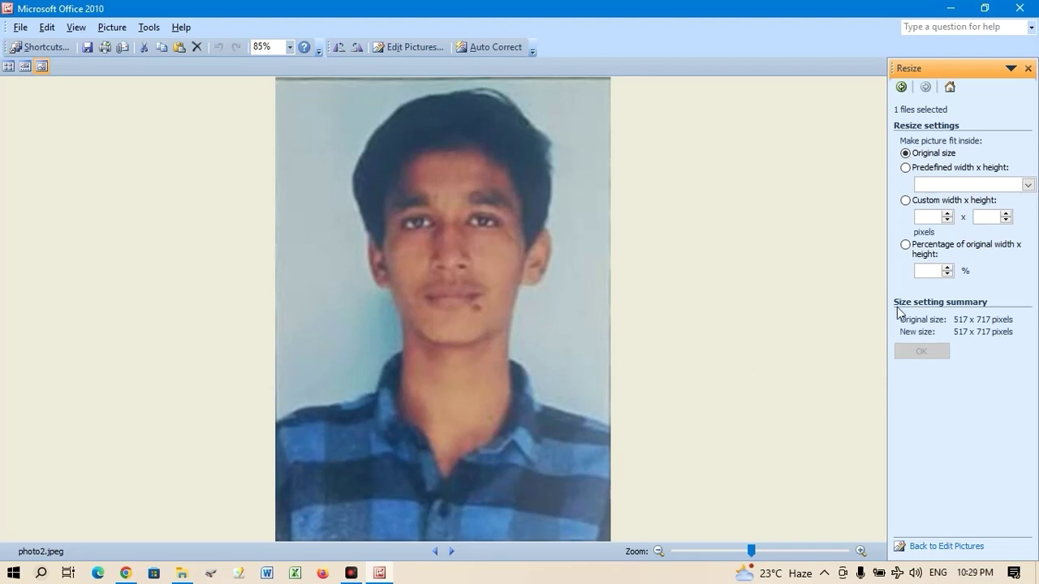
- Shrink photo2 again to 90%, ending at 465 x 645 pixels
left_click(905, 245)
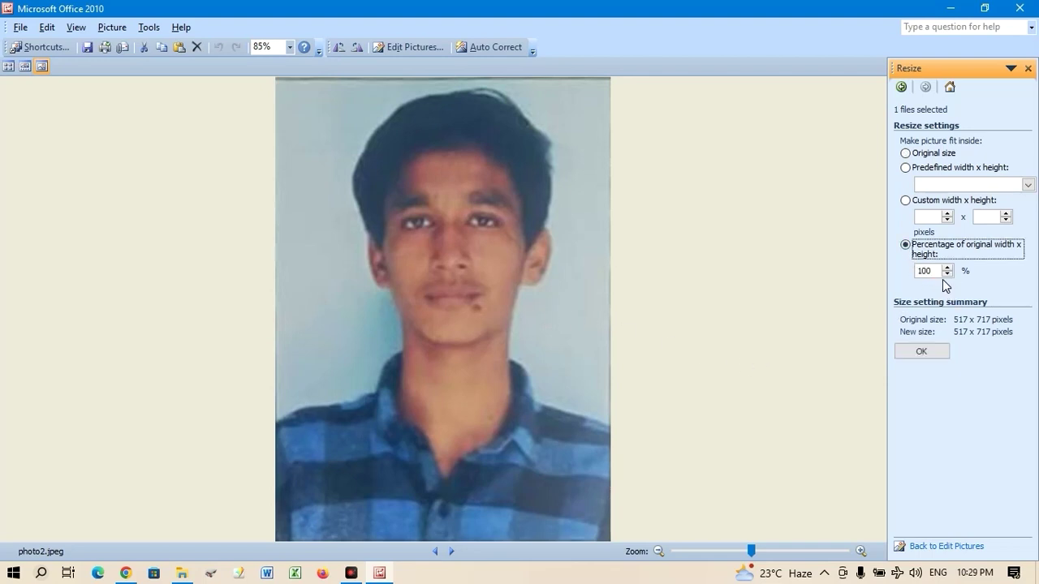
left_click(947, 275)
left_click(947, 274)
left_click(947, 275)
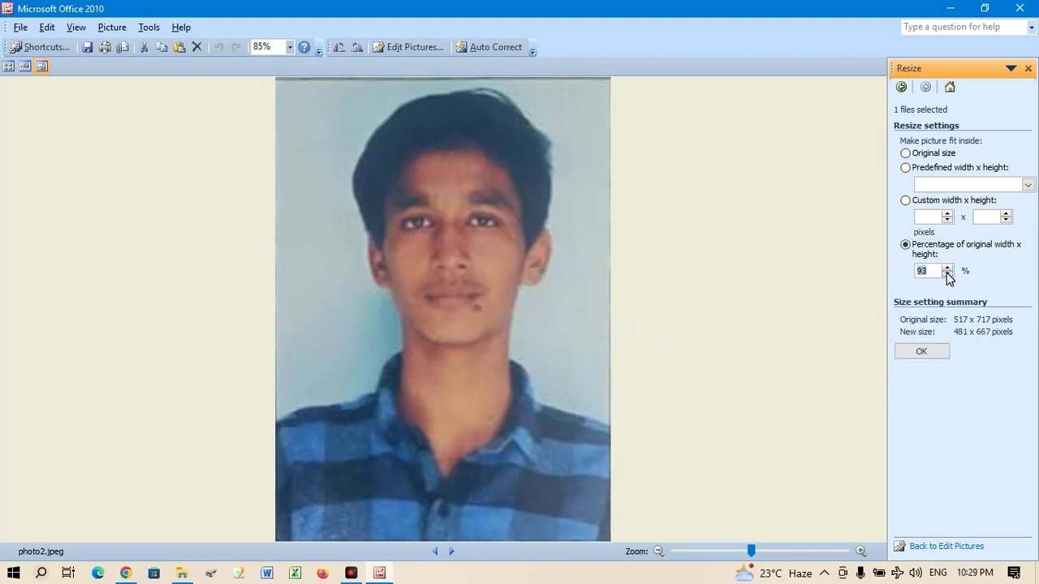
left_click(947, 274)
left_click(917, 352)
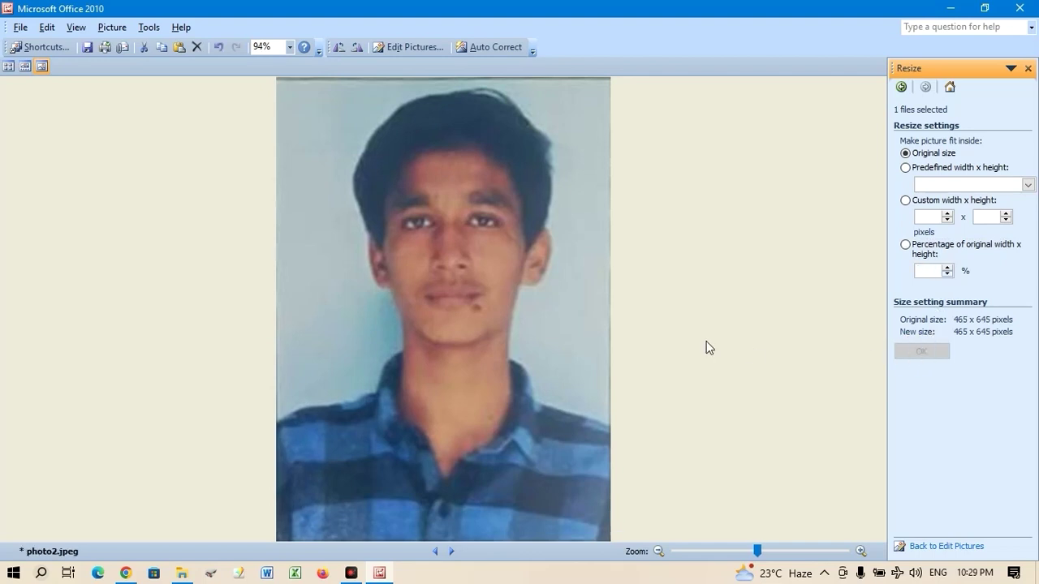
- Save the reduced photo2.jpeg, close Picture Manager and deselect it in New folder
key("ctrl+s")
left_click(1020, 8)
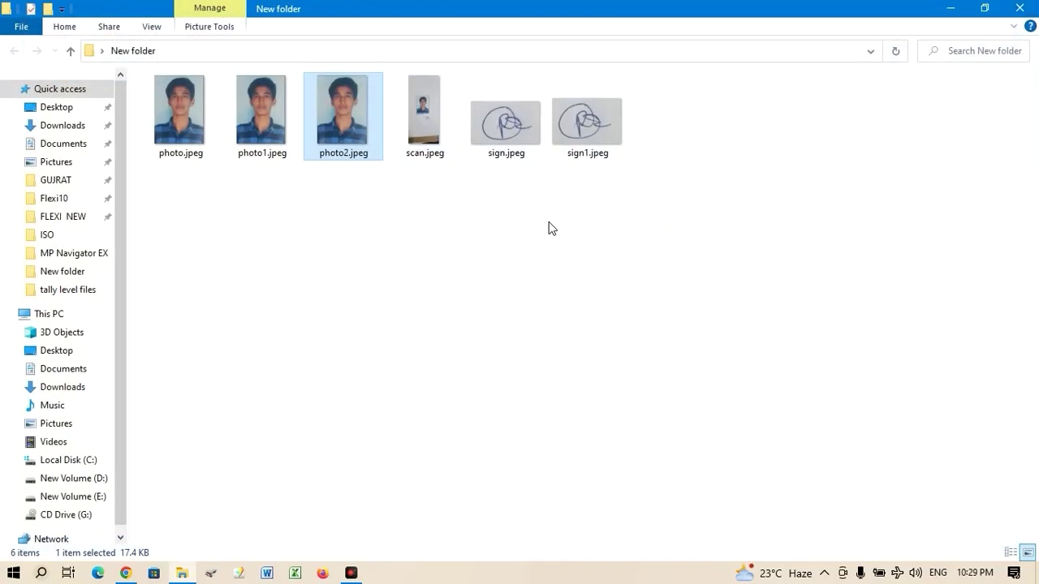
left_click(552, 201)
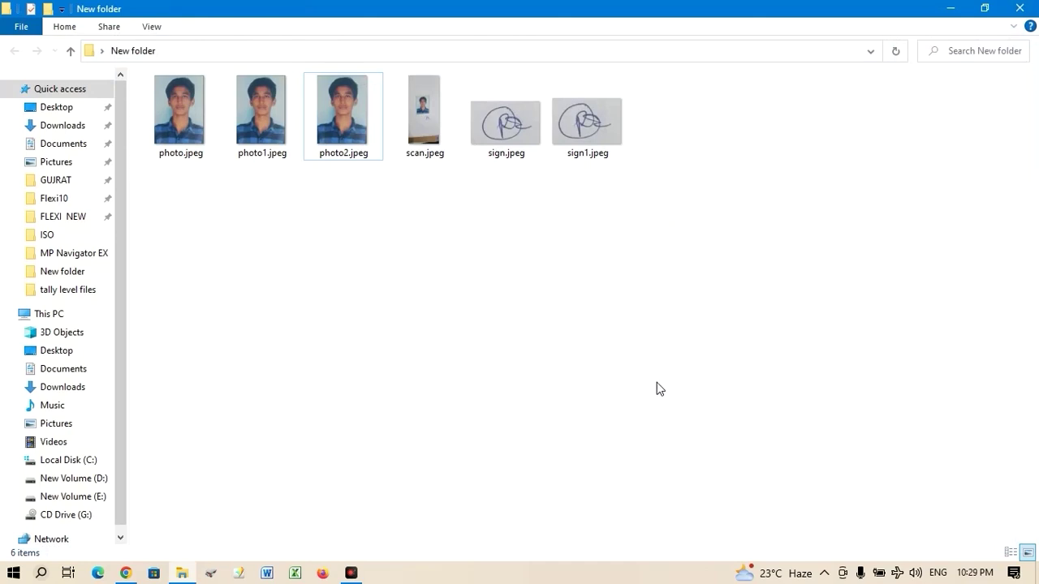